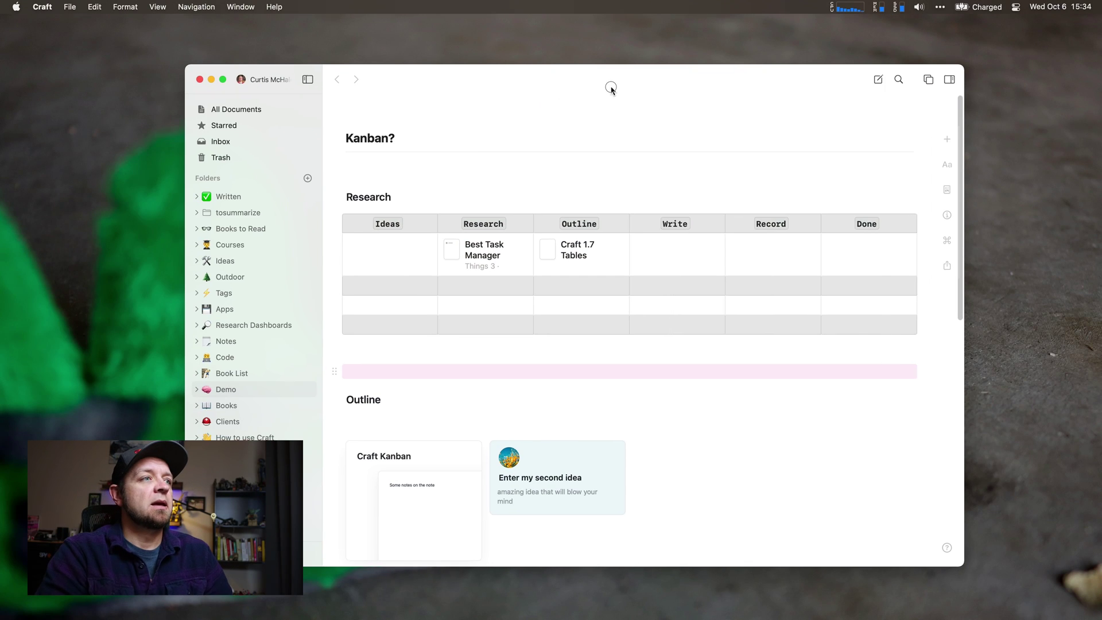
Insert a 5x5 table in the blank block between the Research table and the Outline heading
drag(449, 85, 431, 48)
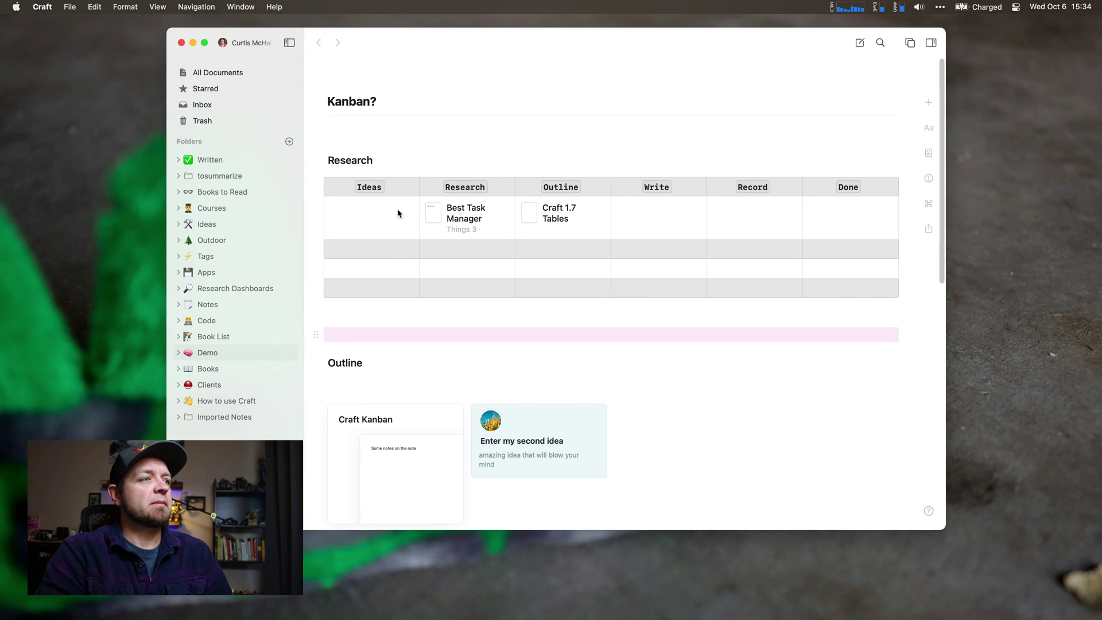
key(Down)
key(Down)
key(Down)
click(362, 322)
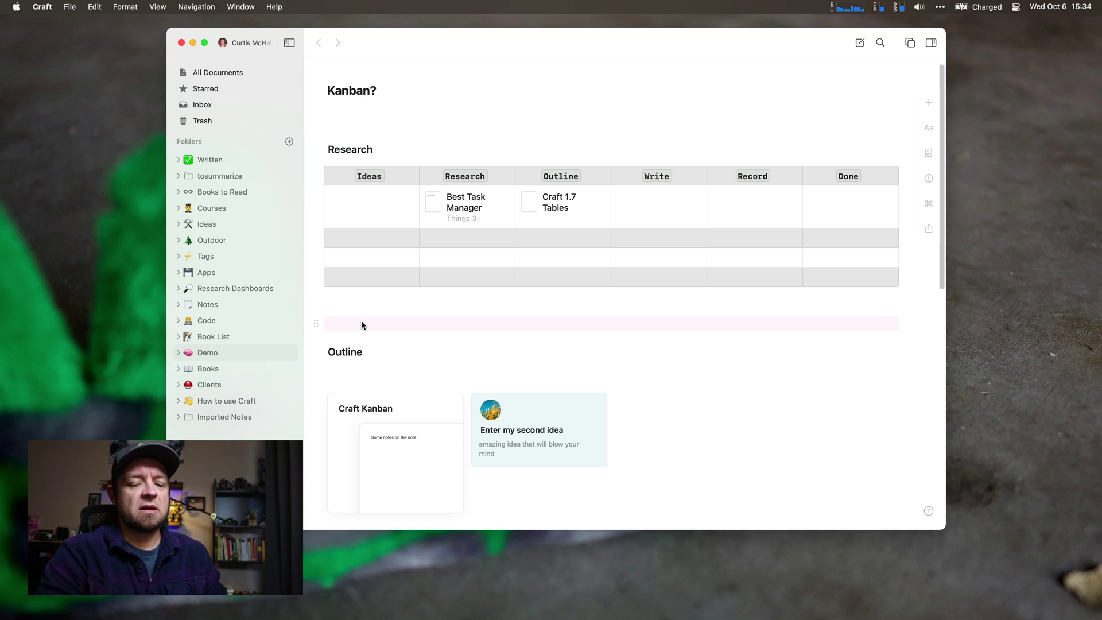
key(Return)
text(/)
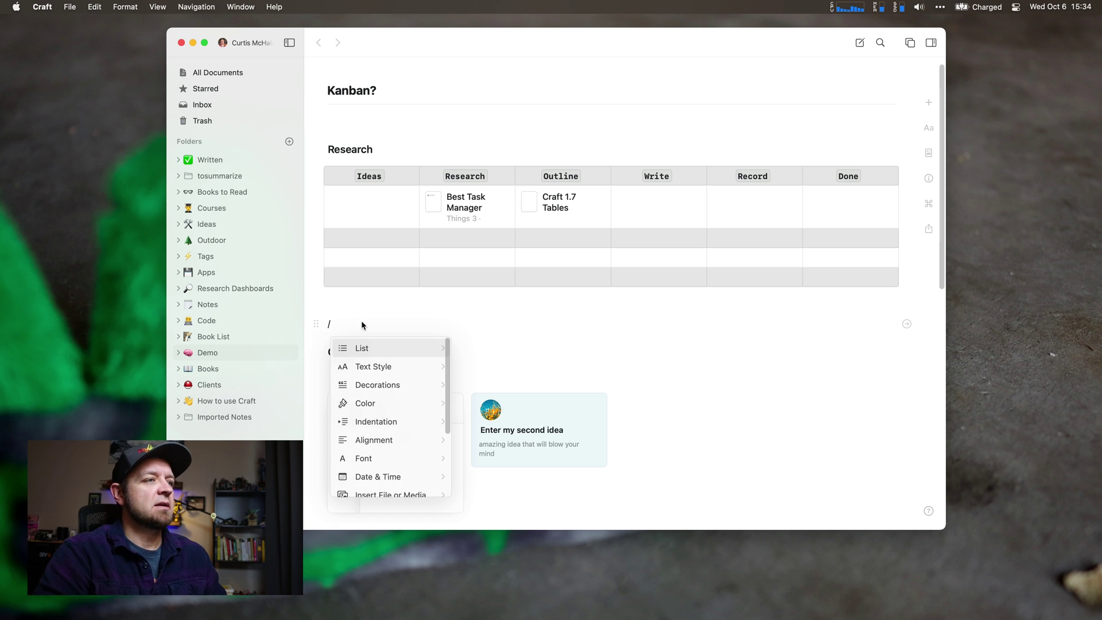
text(tab)
key(Down)
key(Down)
key(Down)
key(Down)
key(Down)
key(Down)
key(Down)
key(Down)
key(Down)
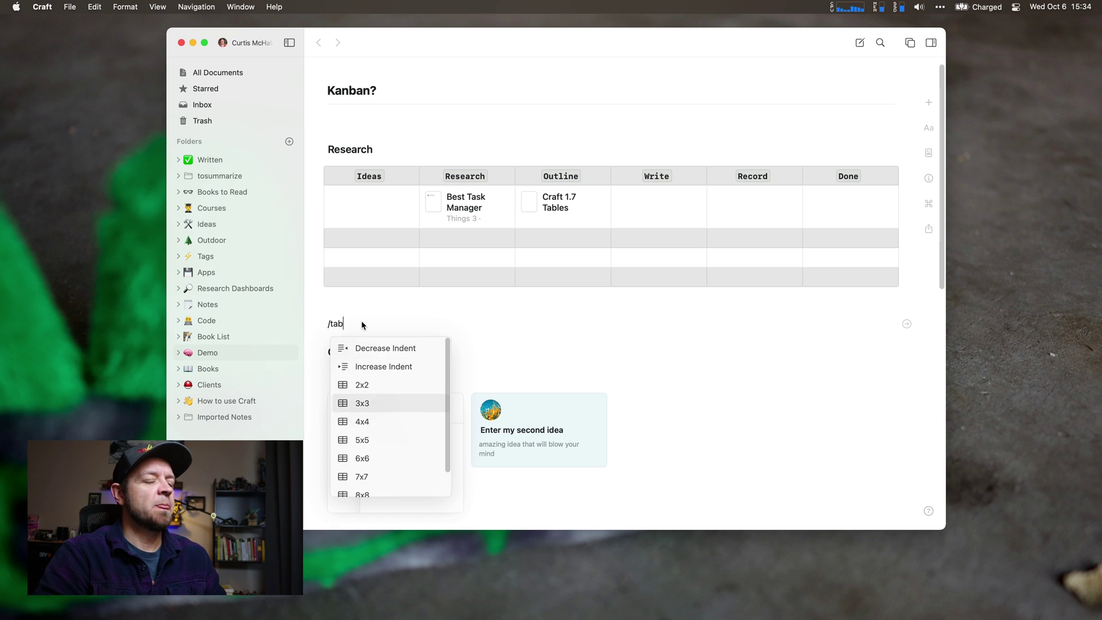
key(Up)
key(Up)
key(Up)
key(Up)
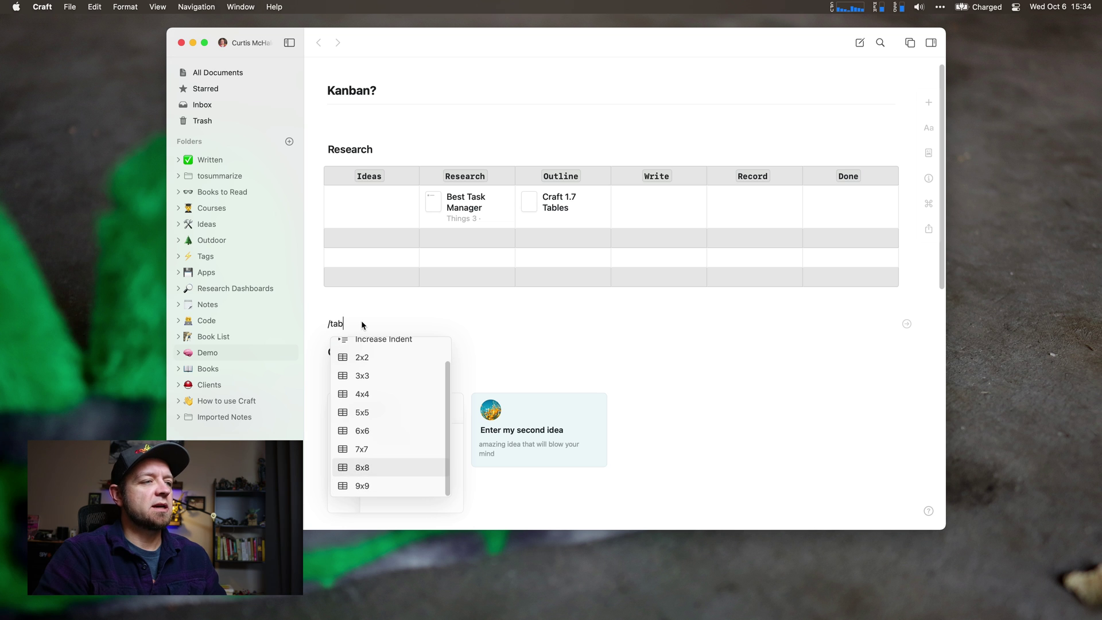
key(Return)
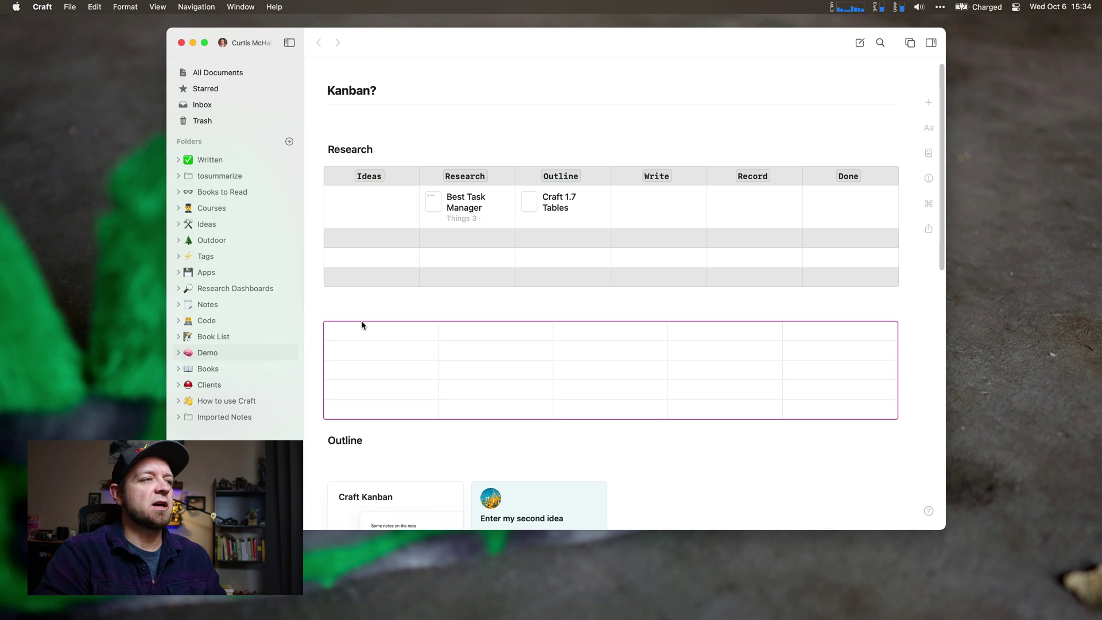
Enter the bold headings Ideas, Research and Outline in the first three cells of the new table's top row
click(359, 340)
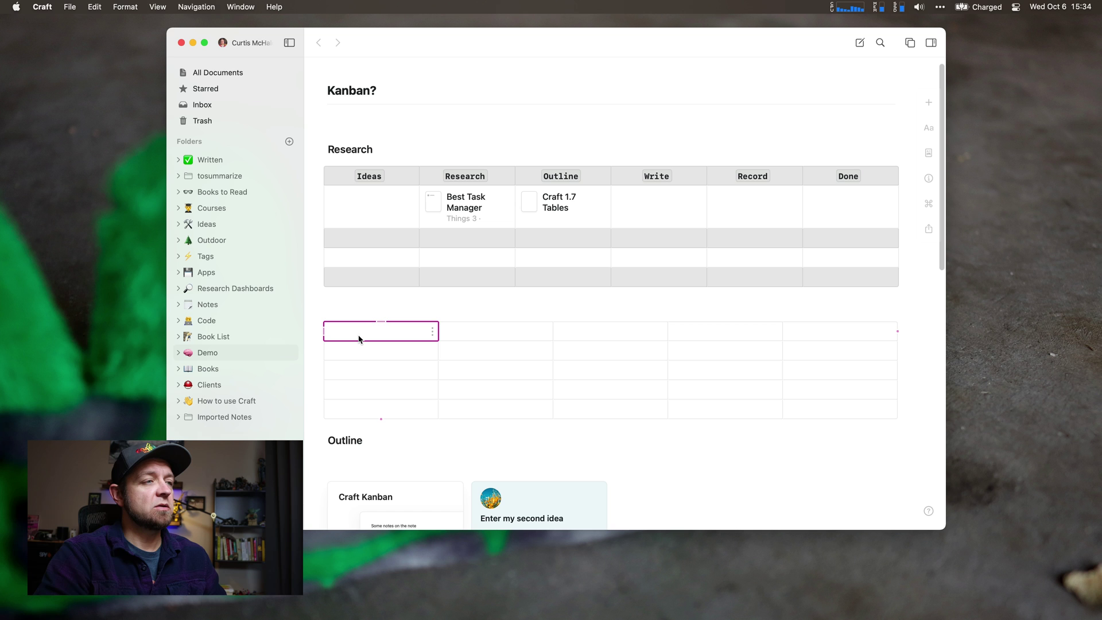
text(Ideas)
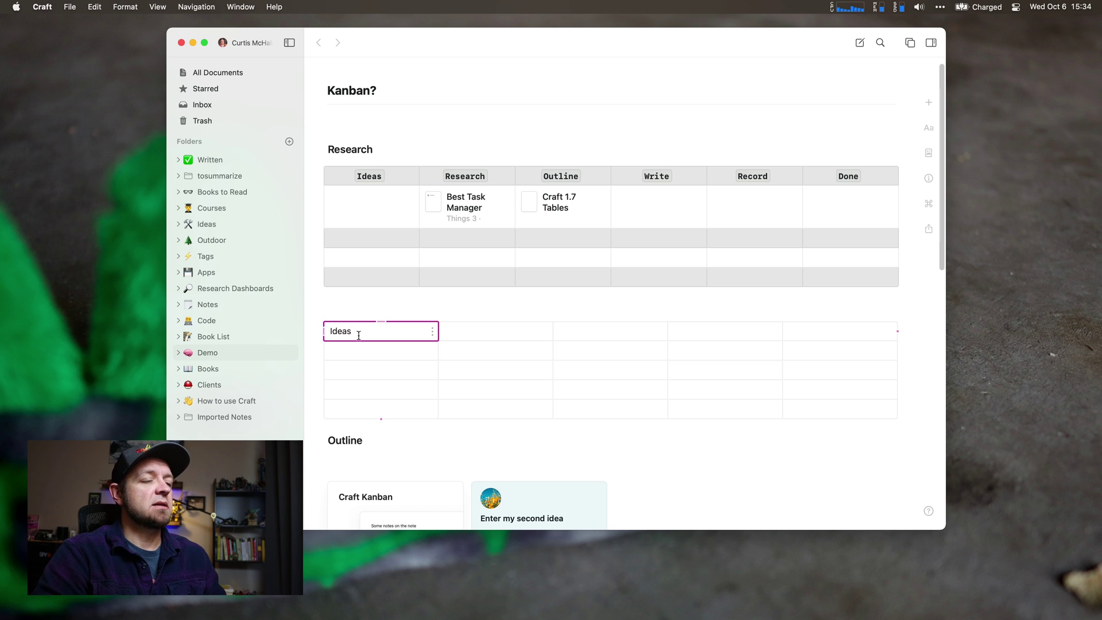
double_click(359, 335)
key(super+b)
key(Tab)
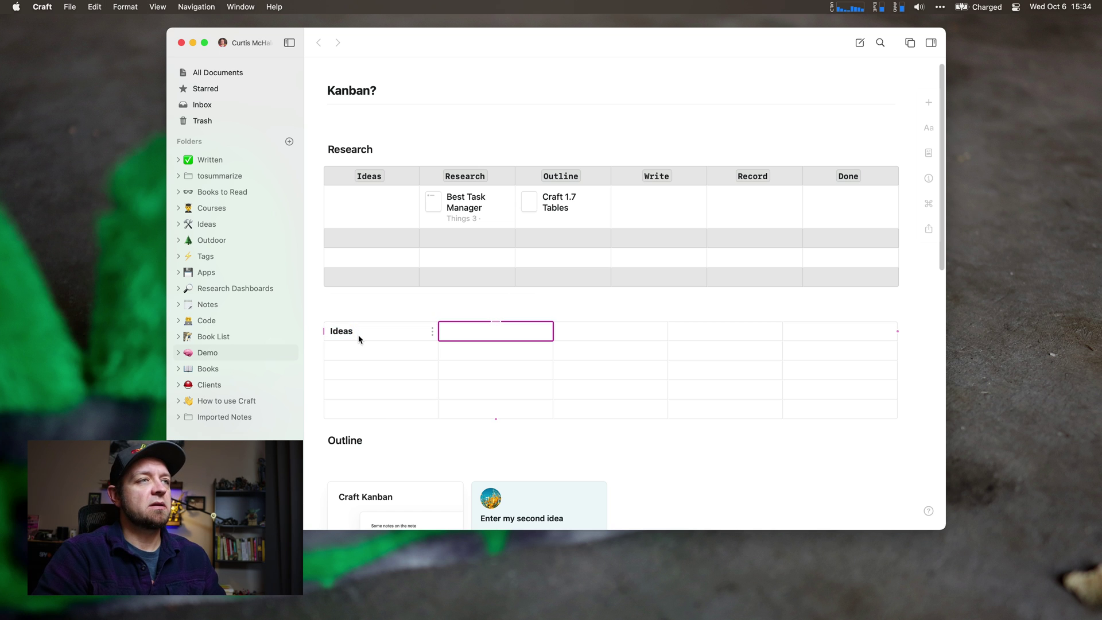
text(Research)
key(super+a)
key(super+b)
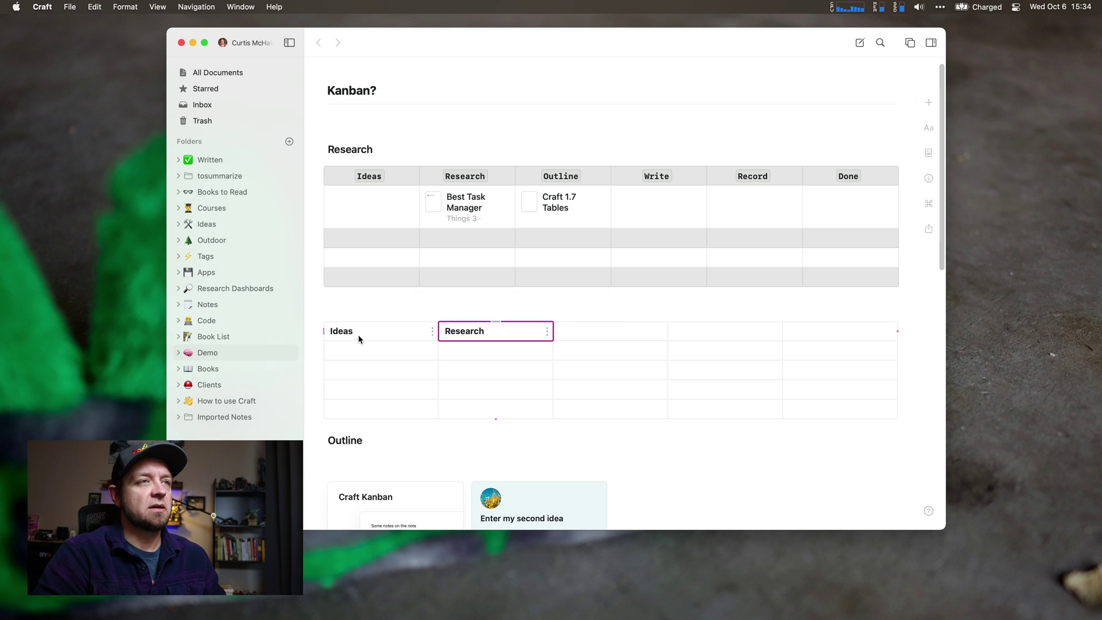
key(Tab)
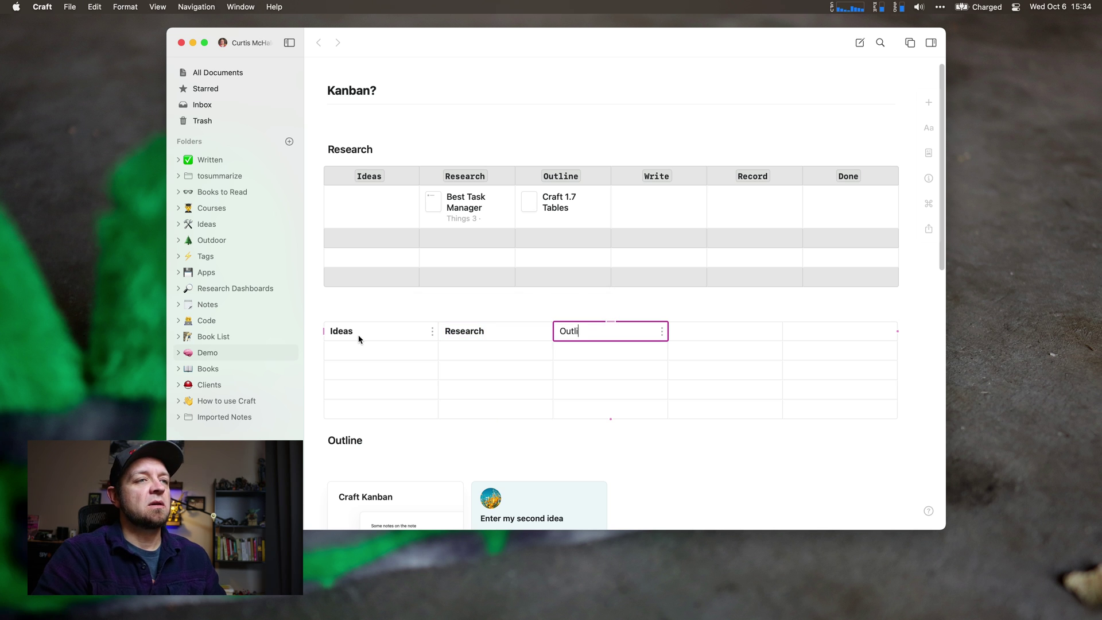
key(super+a)
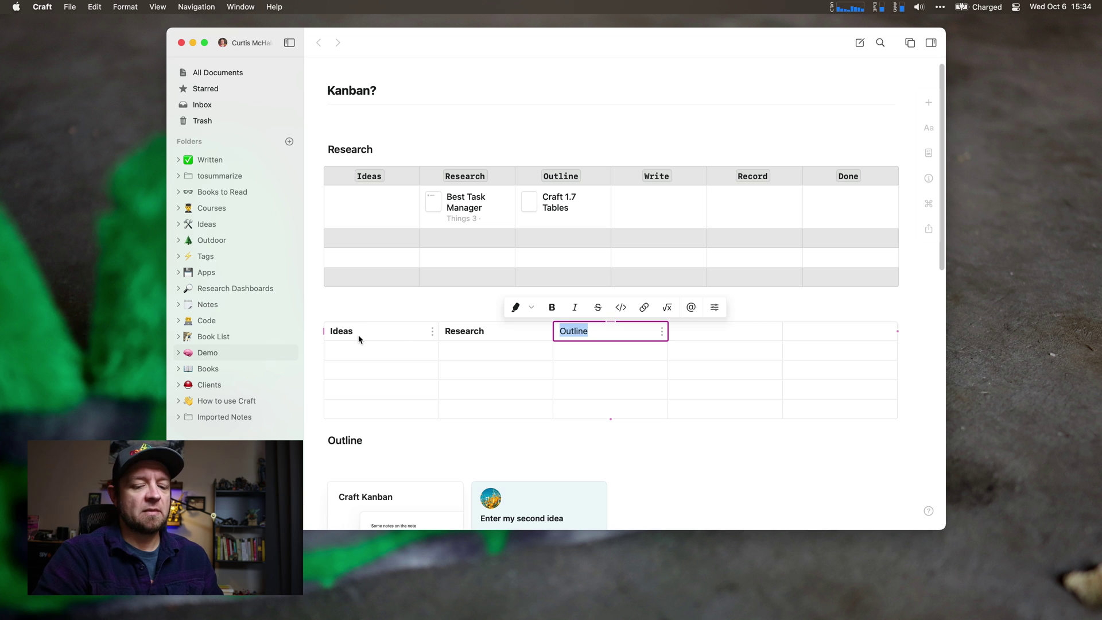
key(super+b)
click(485, 337)
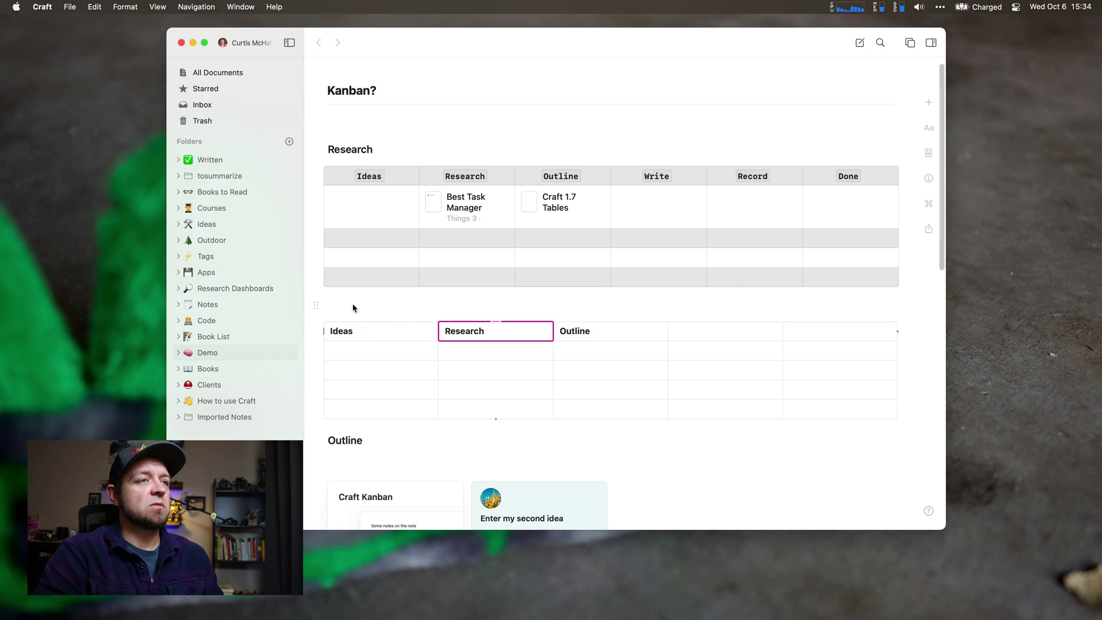
Style the new table's whole header row with bold text, the Mono font and centre alignment
click(324, 331)
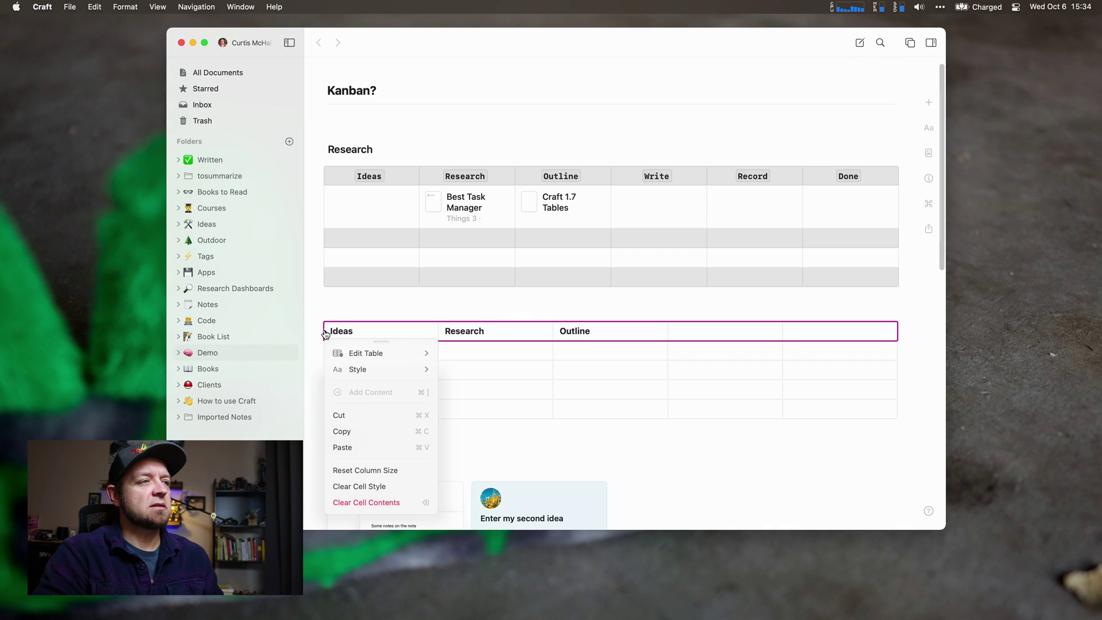
click(371, 370)
click(351, 375)
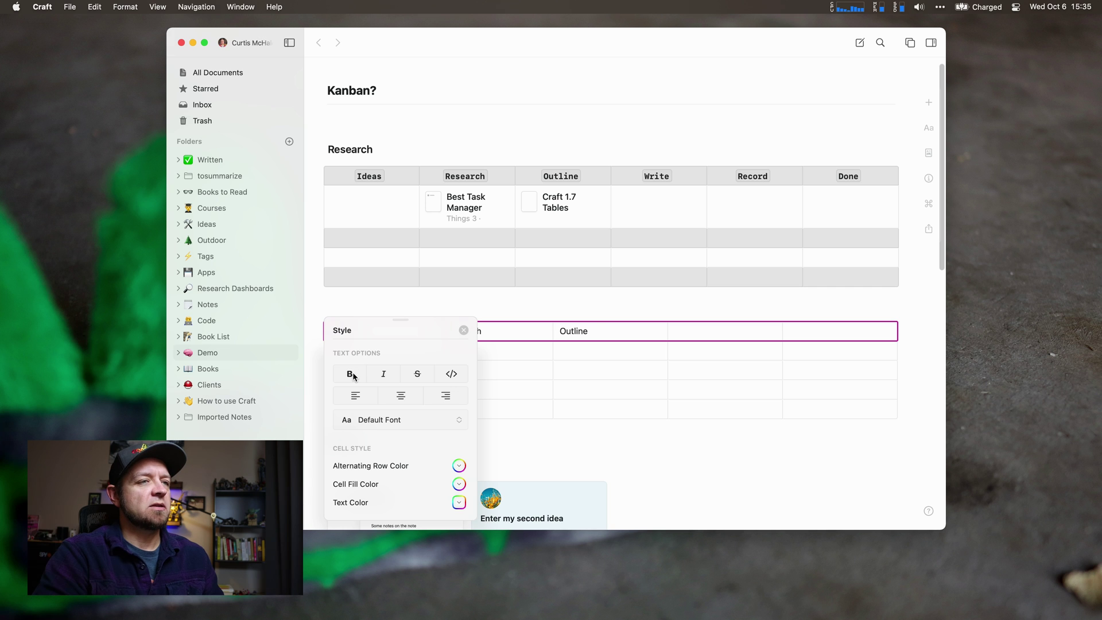
click(351, 374)
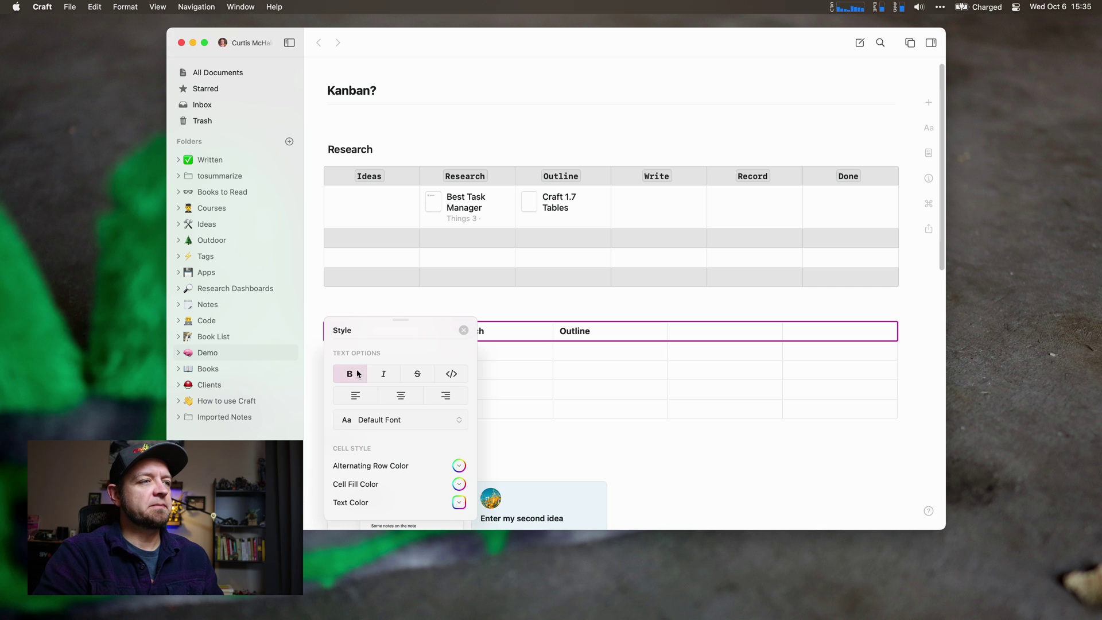
click(390, 419)
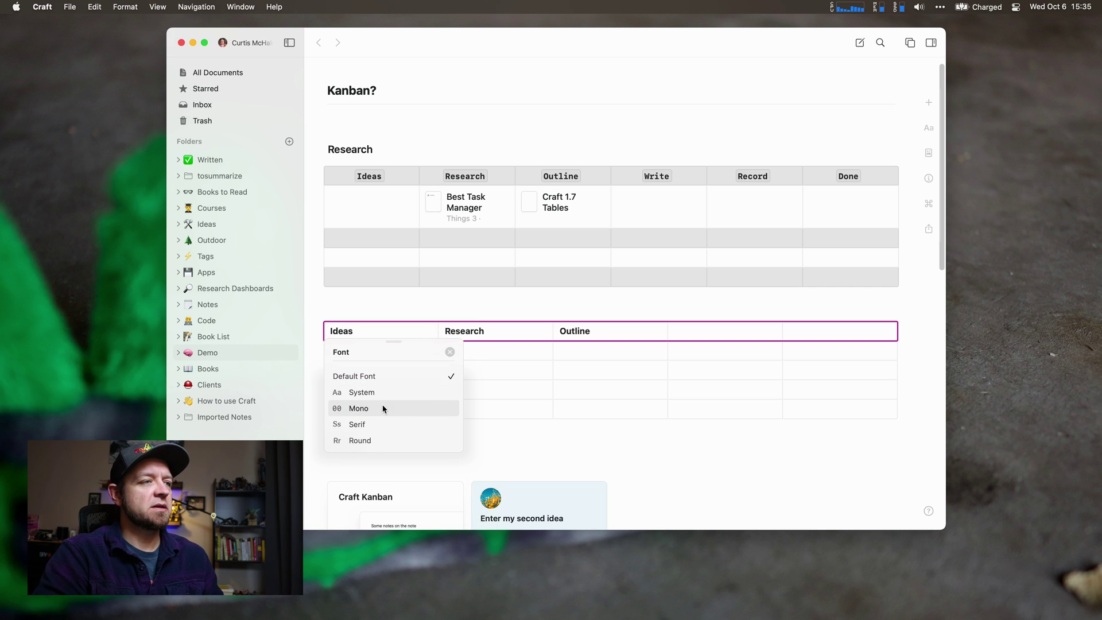
click(384, 408)
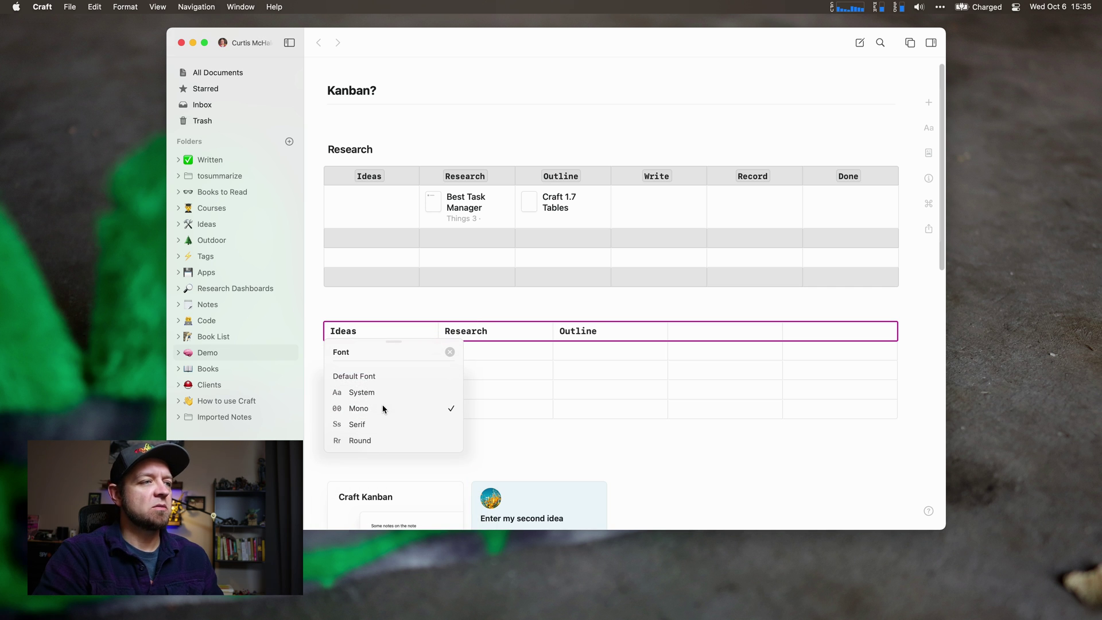
click(450, 352)
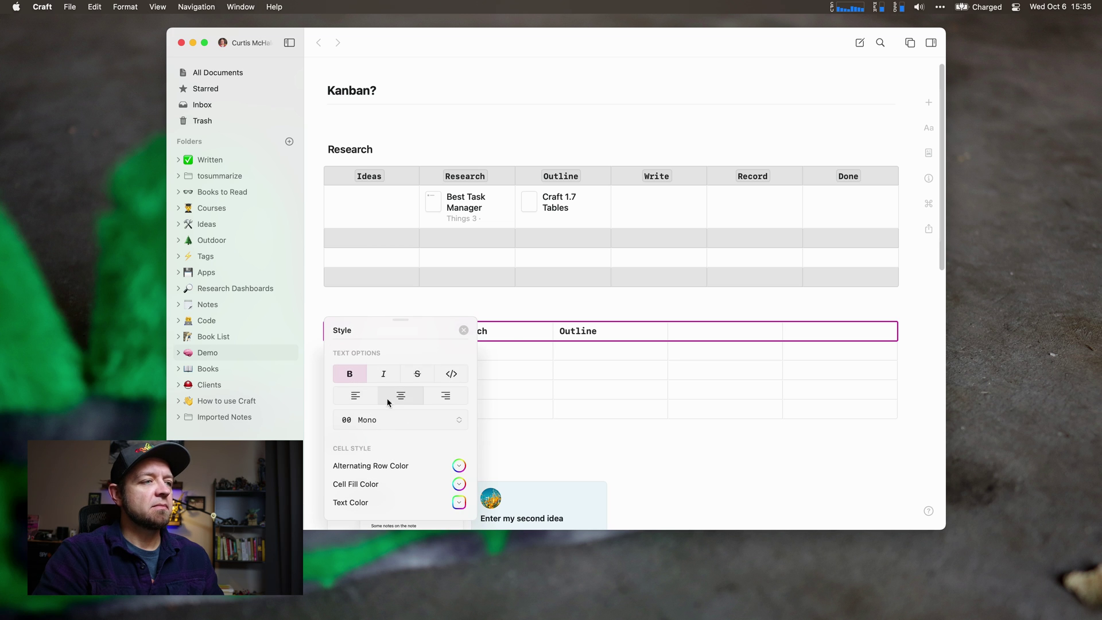
click(413, 399)
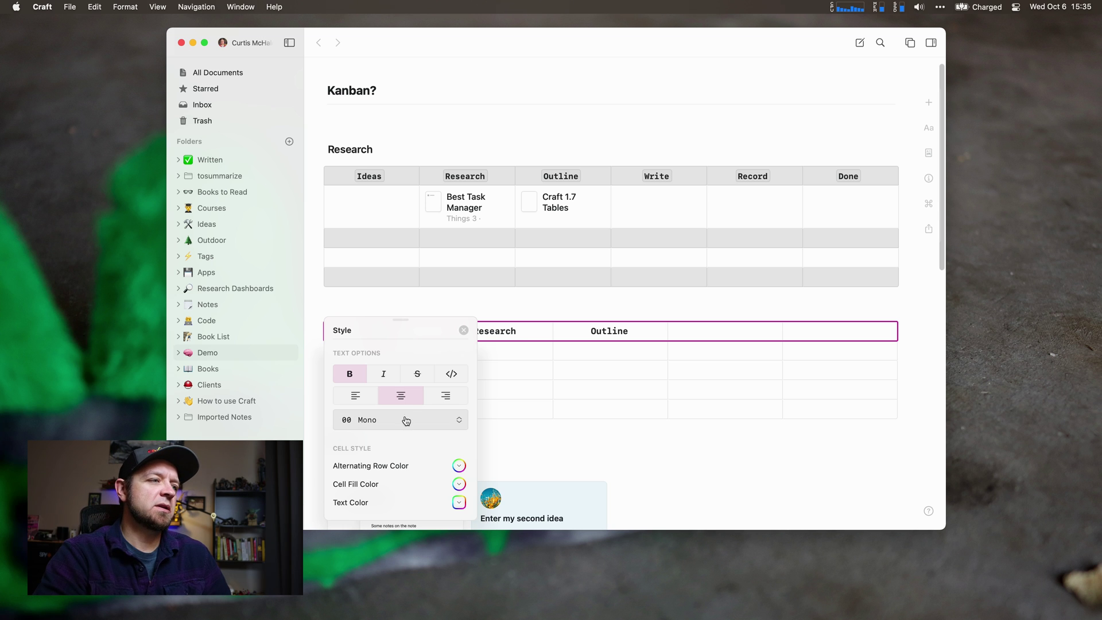
Apply the darker neutral grey as the new table's alternating row color and close the style settings
click(405, 465)
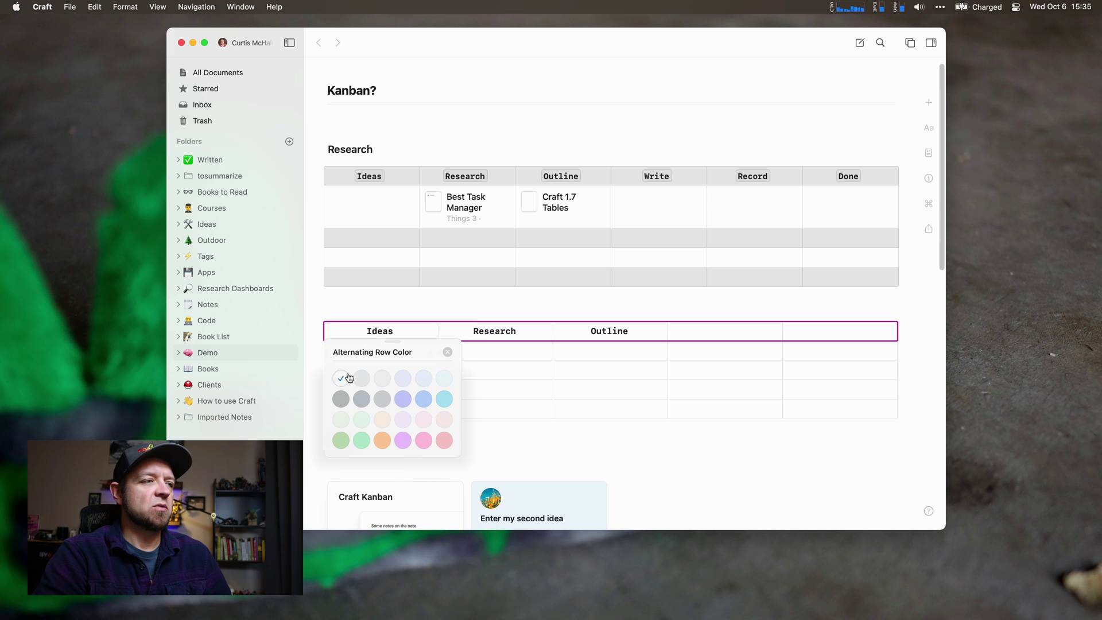
click(341, 400)
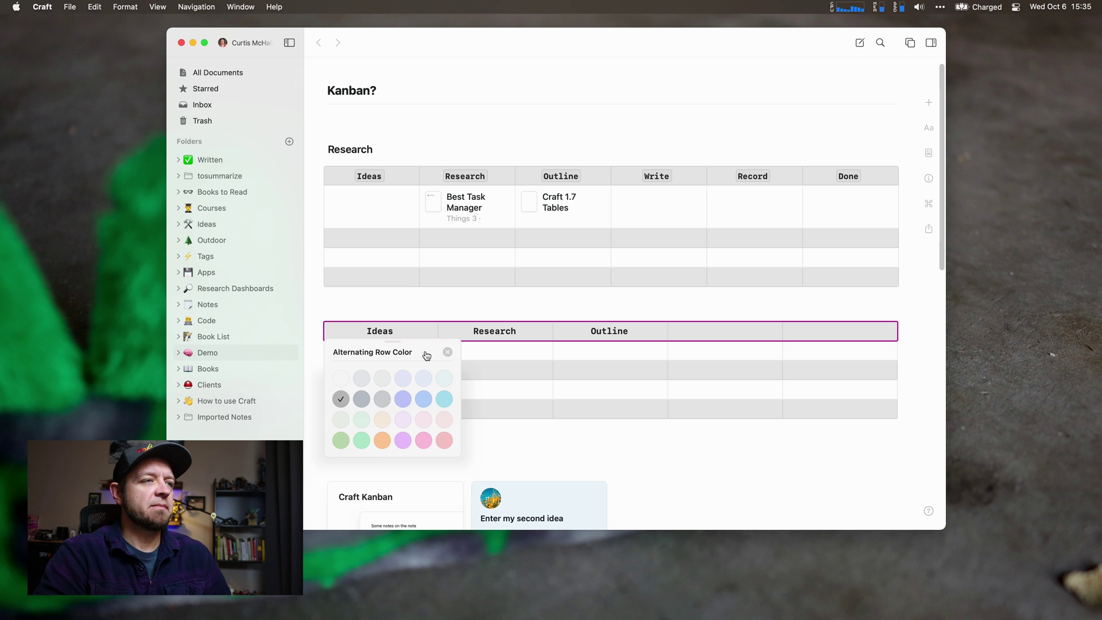
click(448, 352)
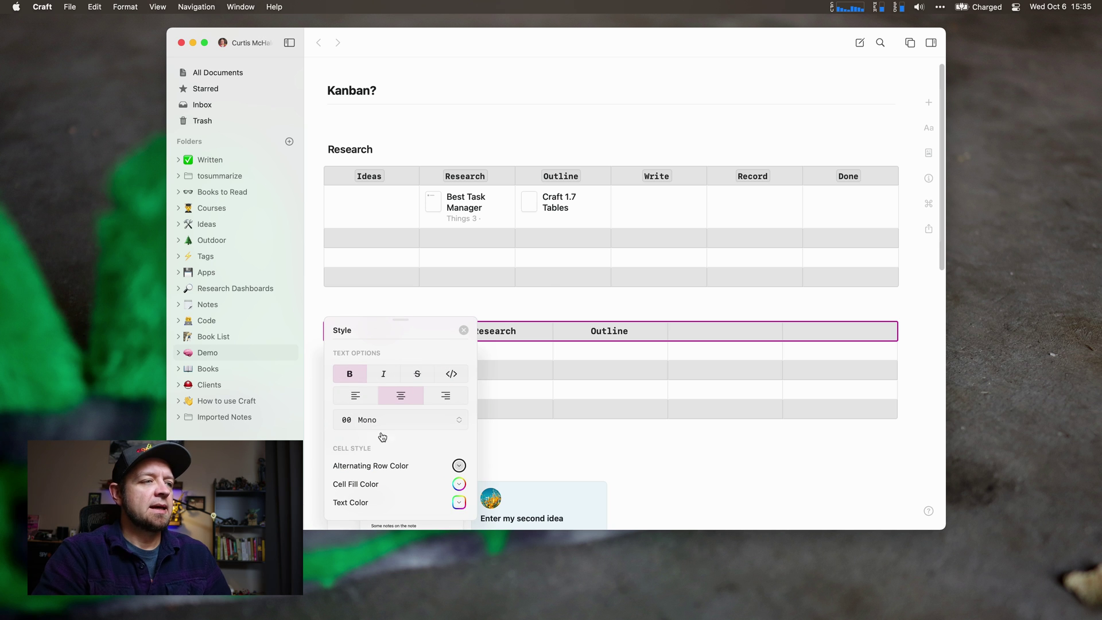
click(565, 284)
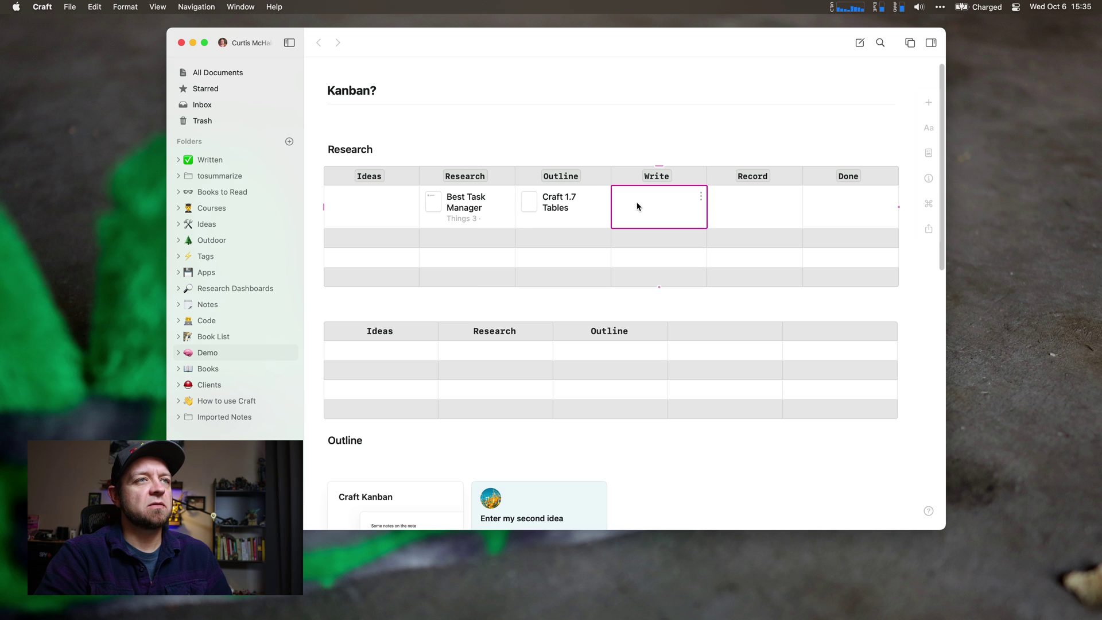
Create a page titled "This is an idea" in the first cell under Write in the Research table
text(/)
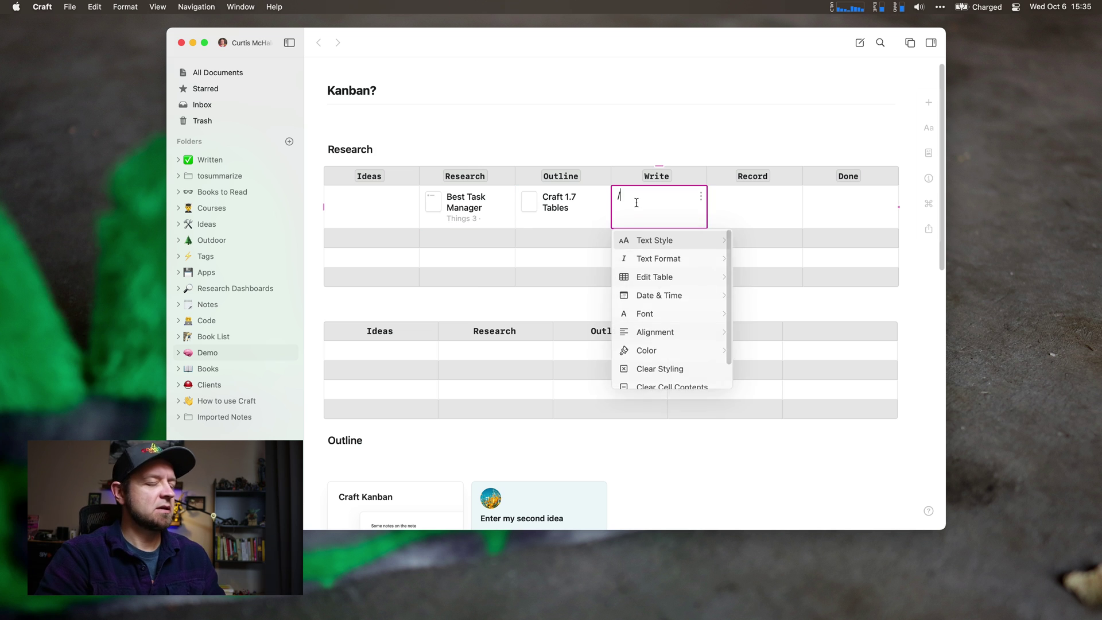
text(pag)
key(Return)
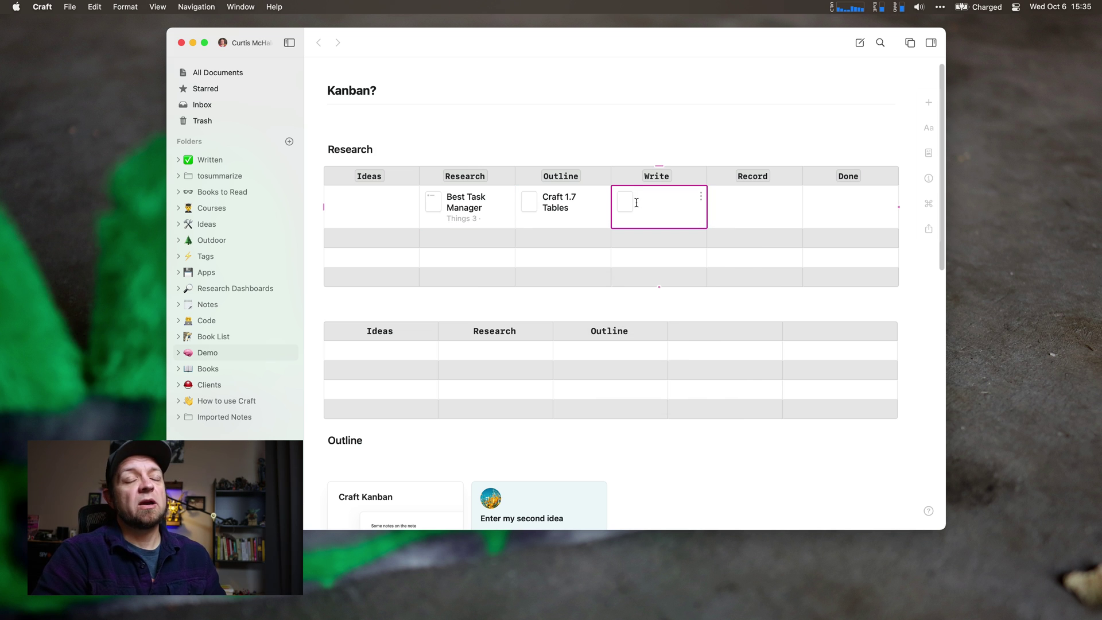
text(This is an idea)
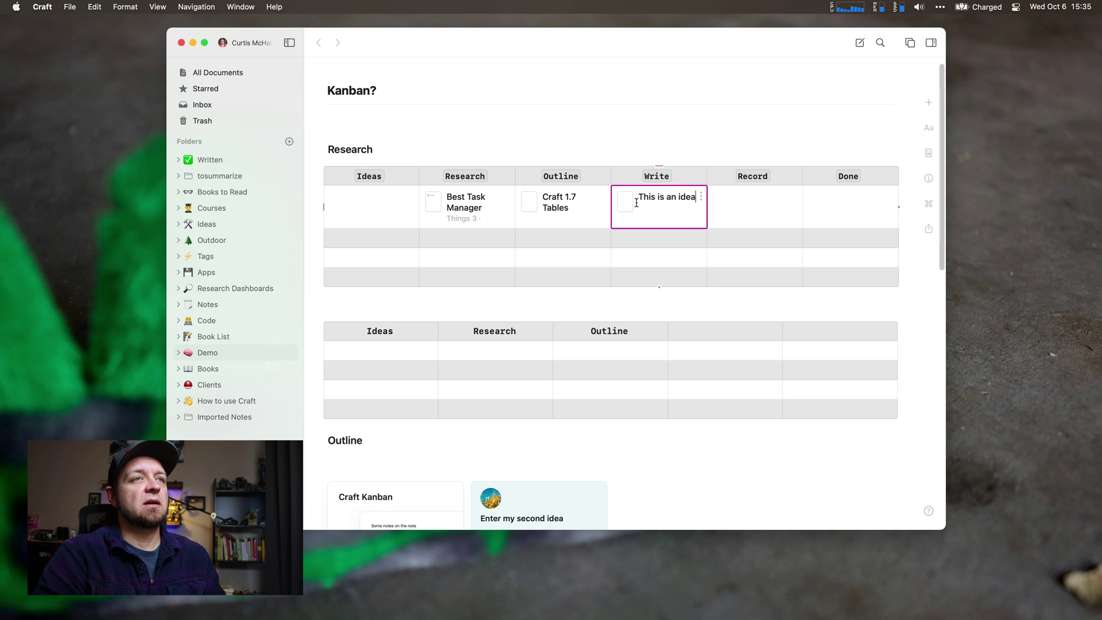
Open the "This is an idea" page from its table cell, then return to the Kanban? document
click(675, 243)
click(627, 208)
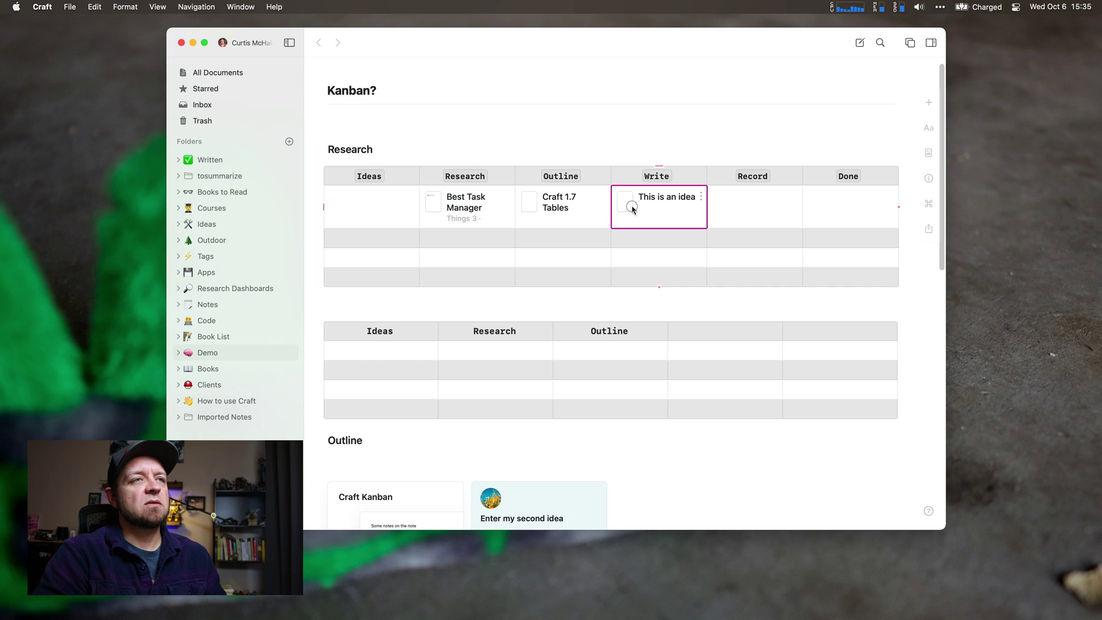
click(645, 211)
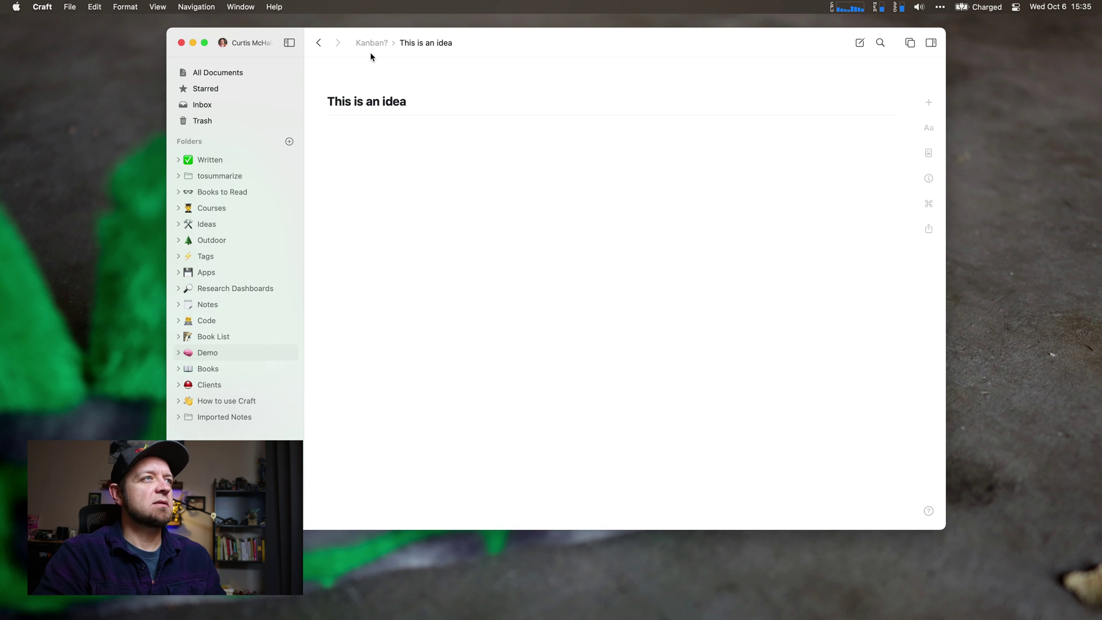
click(318, 42)
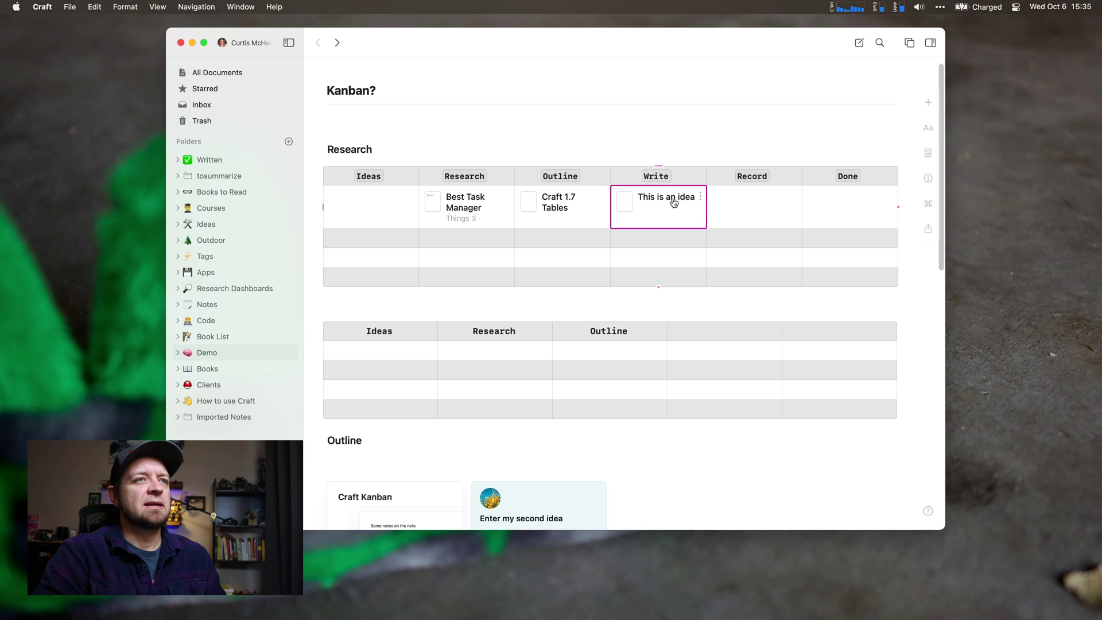
Move the "This is an idea" card from the Write column to the Record column by cutting and pasting it
right_click(630, 202)
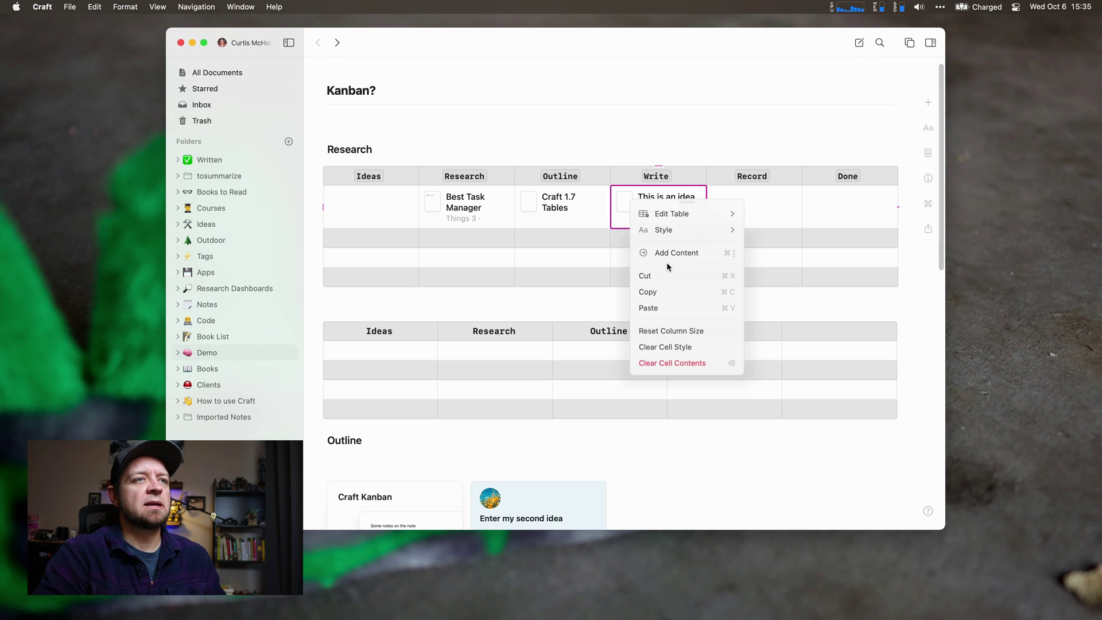
click(668, 276)
right_click(746, 215)
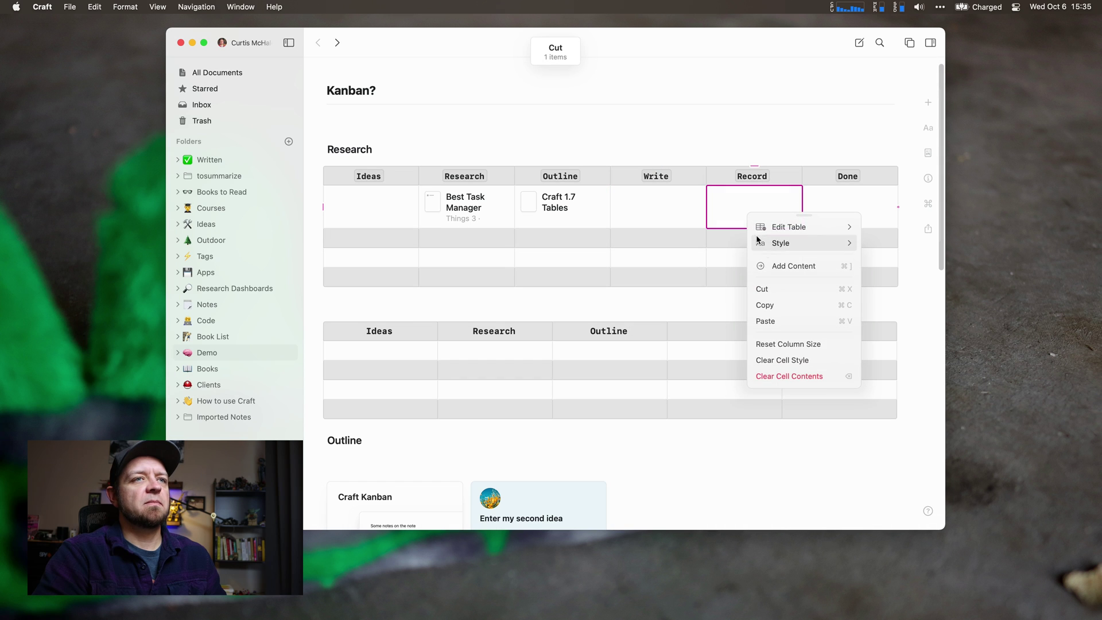
click(767, 321)
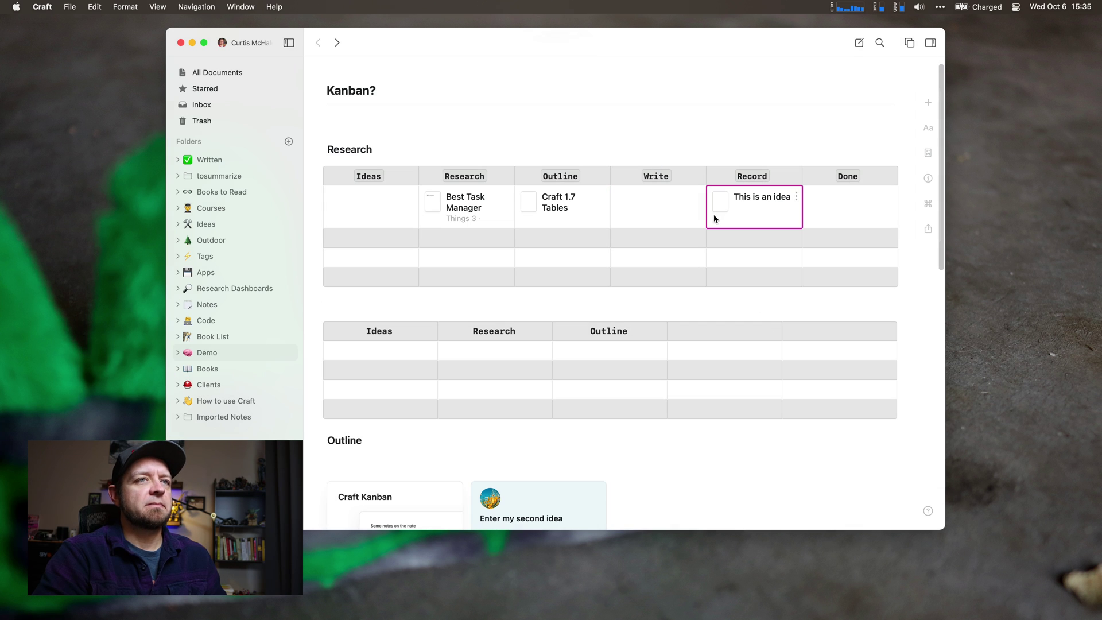
Cut the "This is an idea" card from the Record column and paste it back under Write
key(super+x)
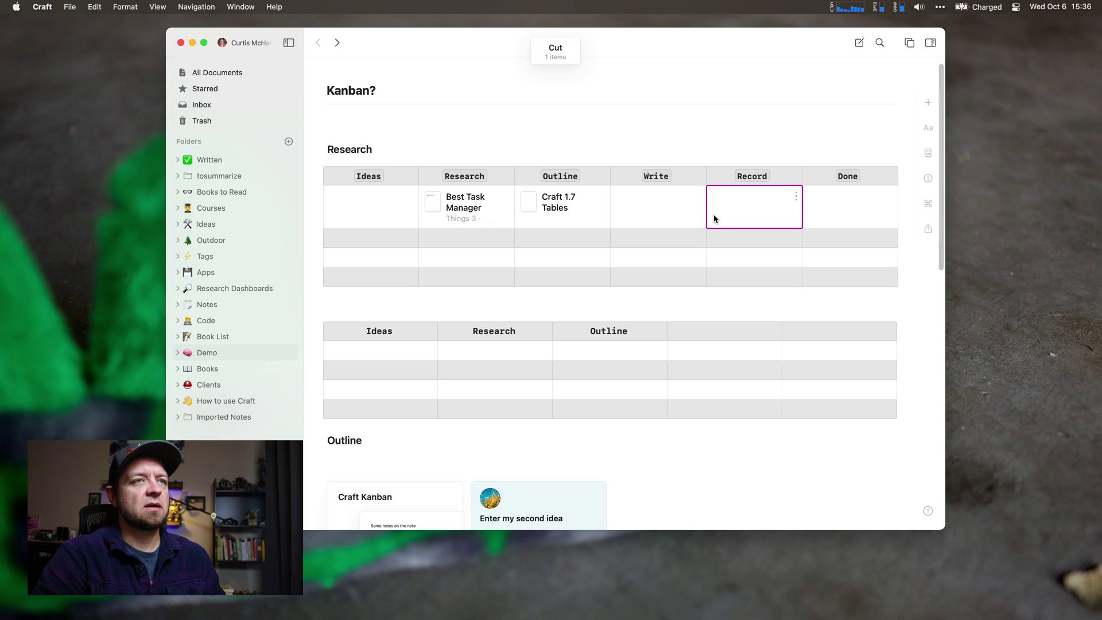
key(Left)
key(super+v)
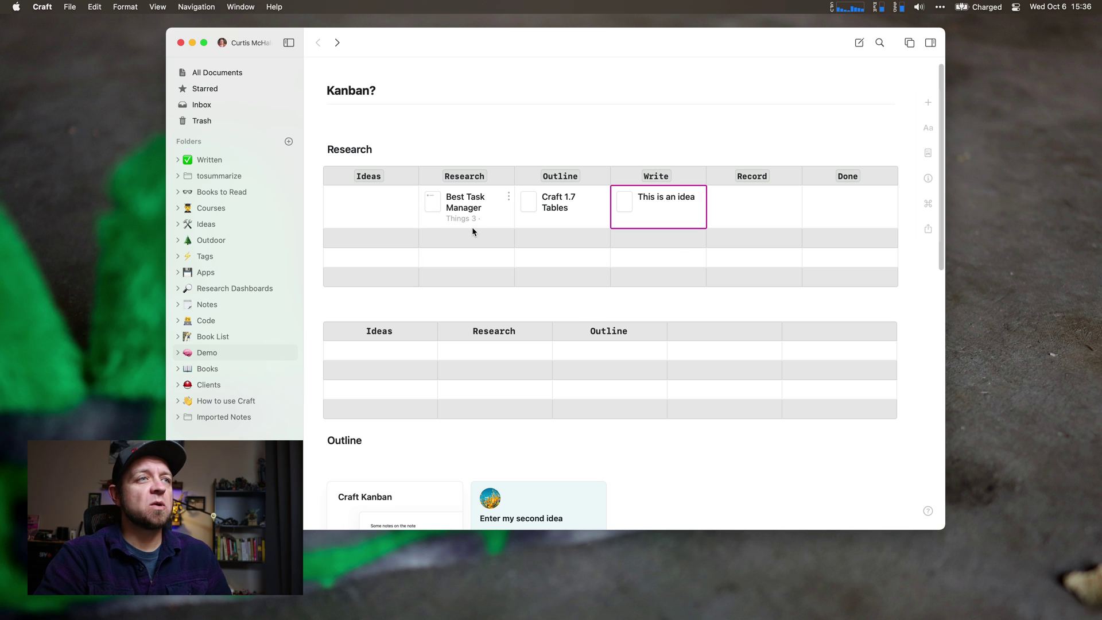
Insert a blank column after Write in the Research table and move it one position left, before Write
scroll(573, 295, down, 1)
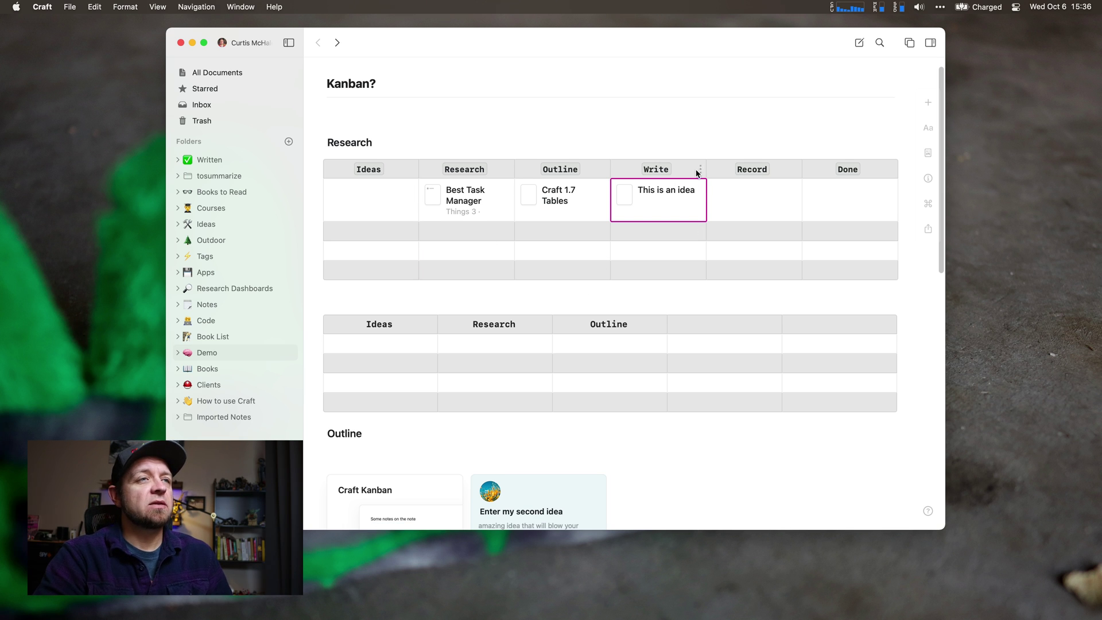
click(658, 160)
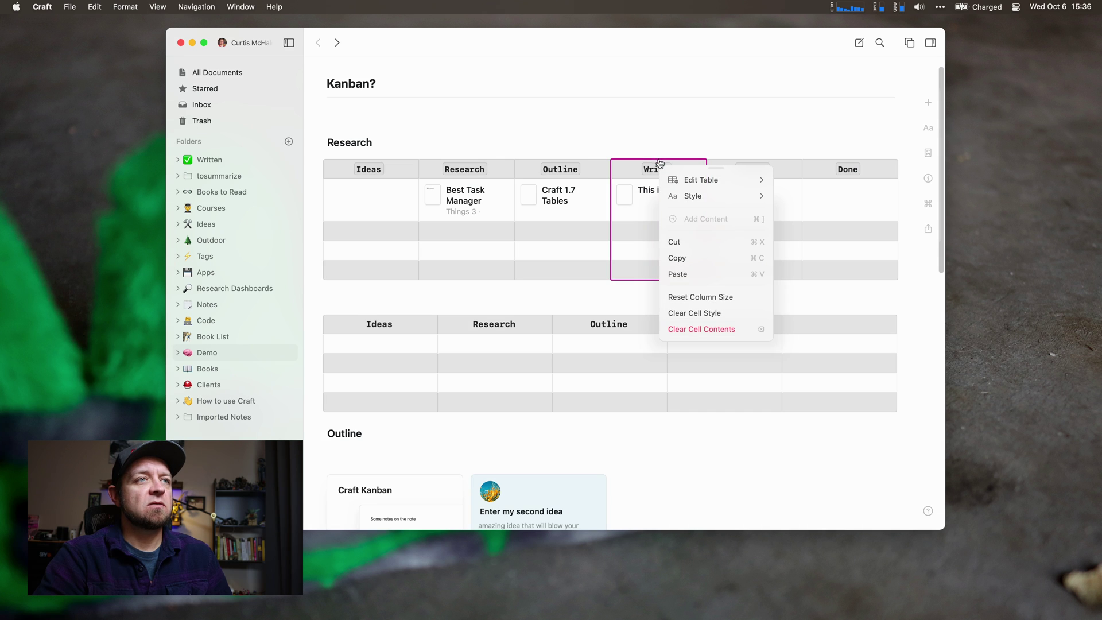
click(700, 179)
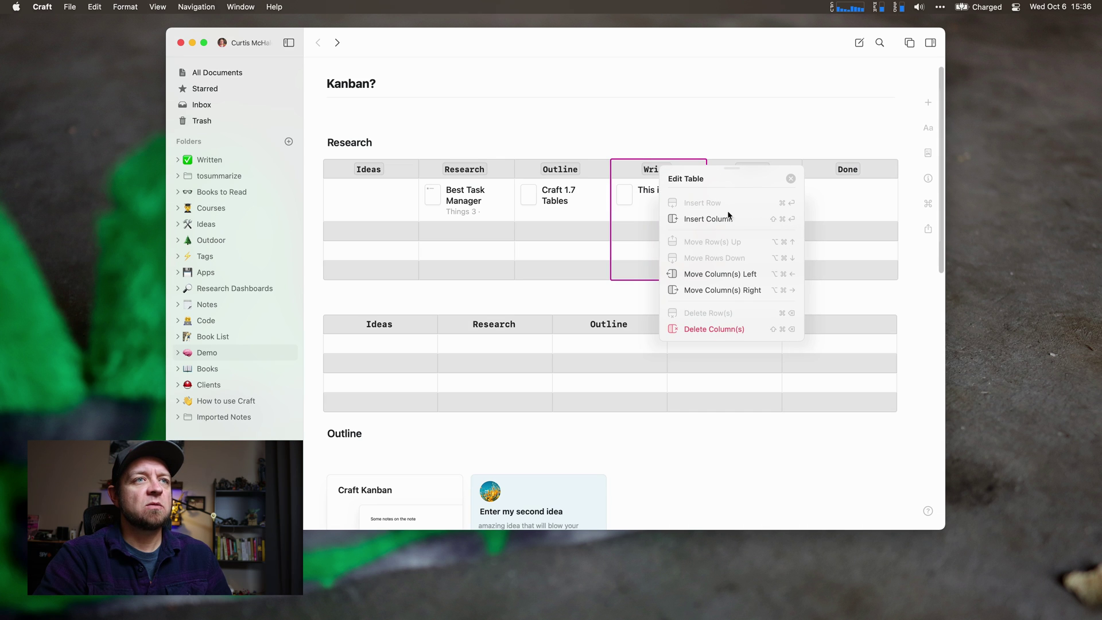
click(711, 227)
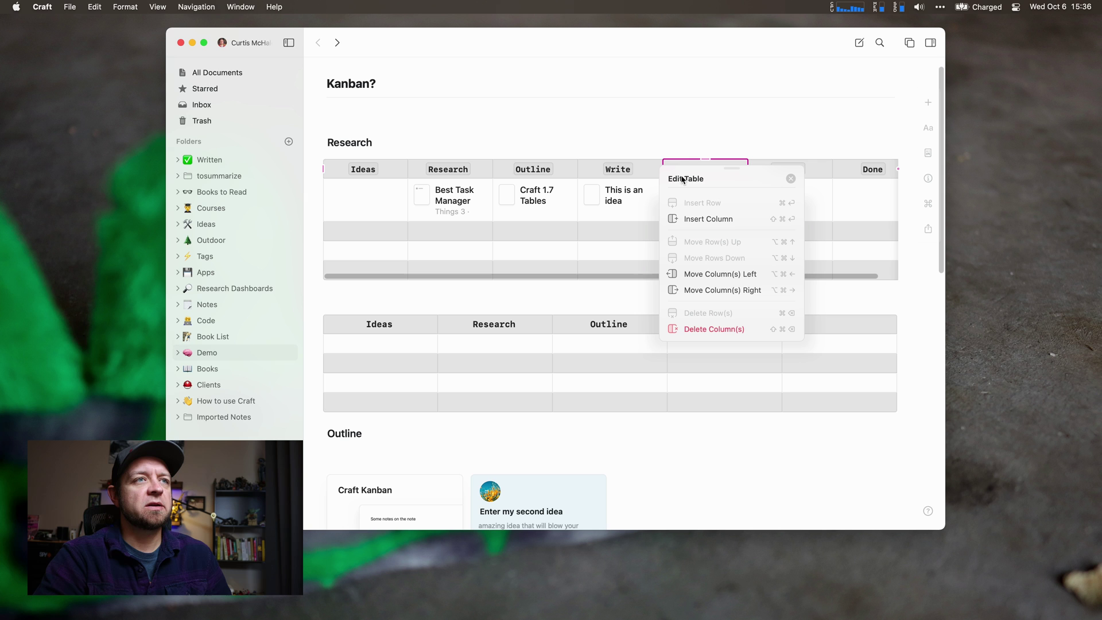
click(736, 274)
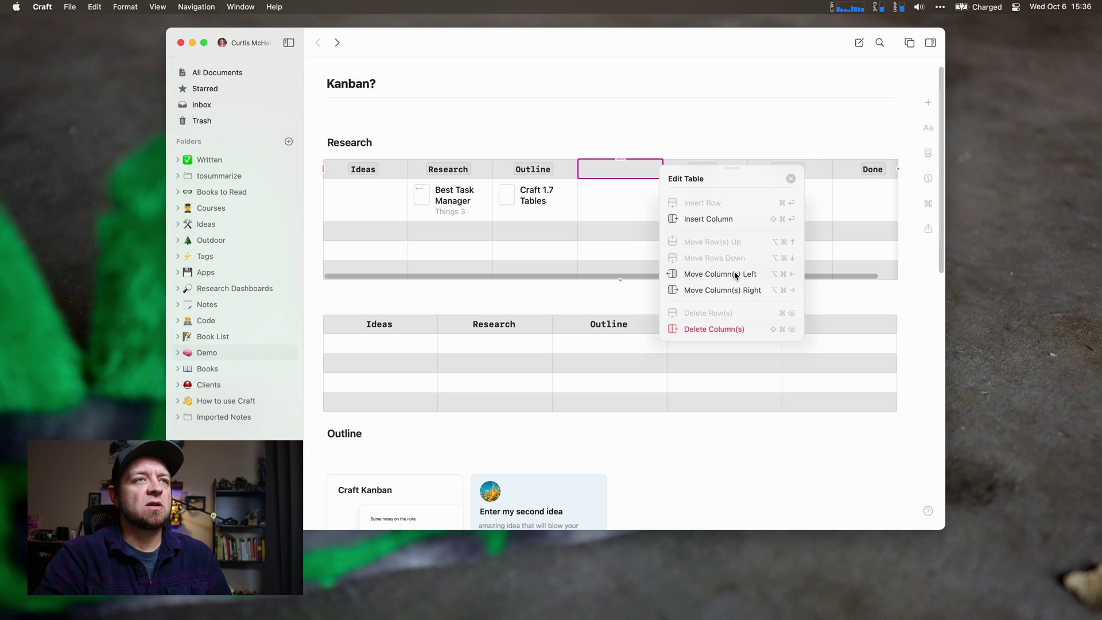
click(790, 179)
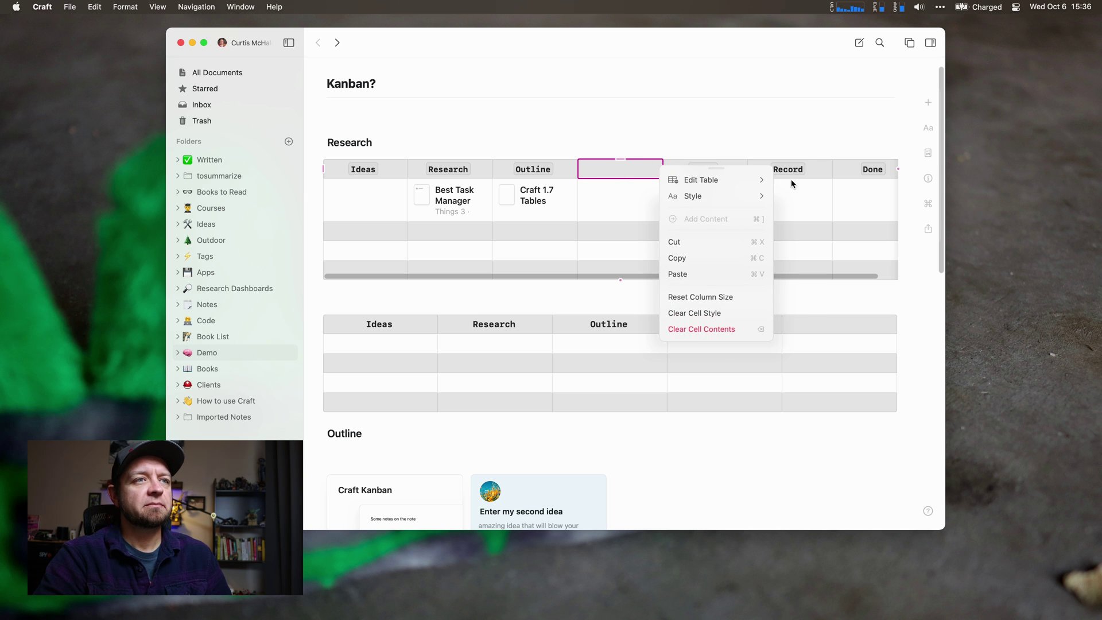
Delete the blank column between Outline and Write in the Research table
click(620, 168)
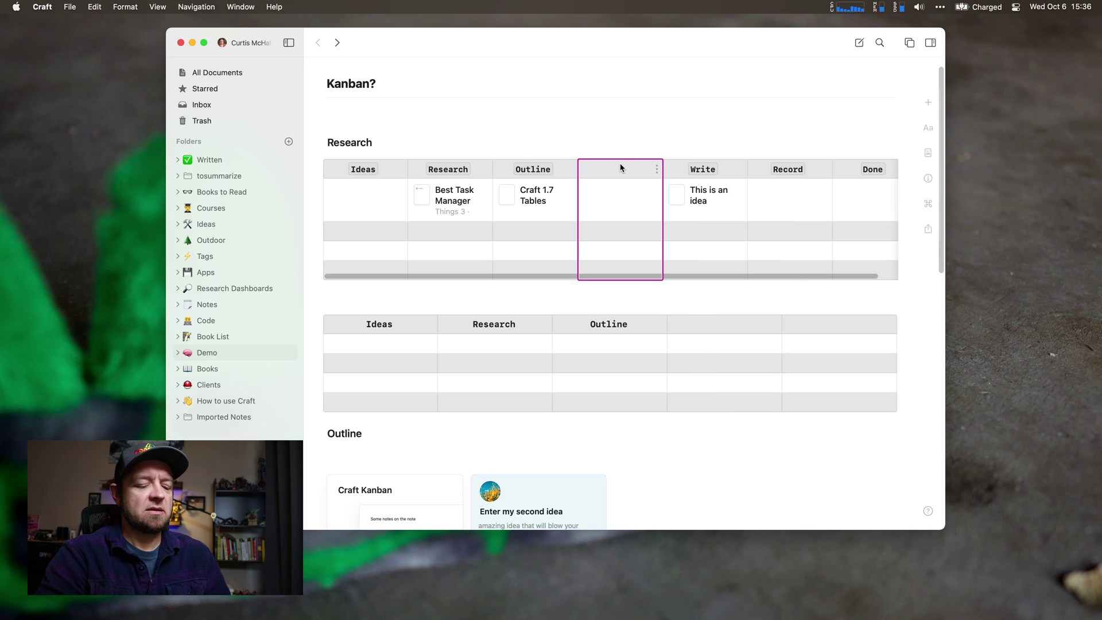
right_click(620, 164)
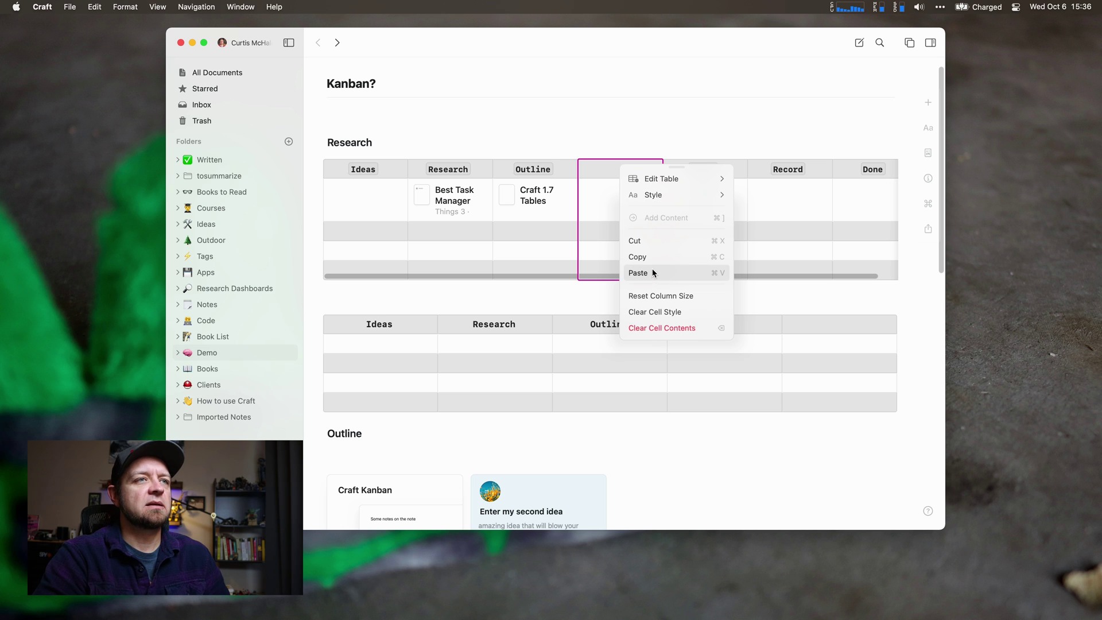
click(675, 180)
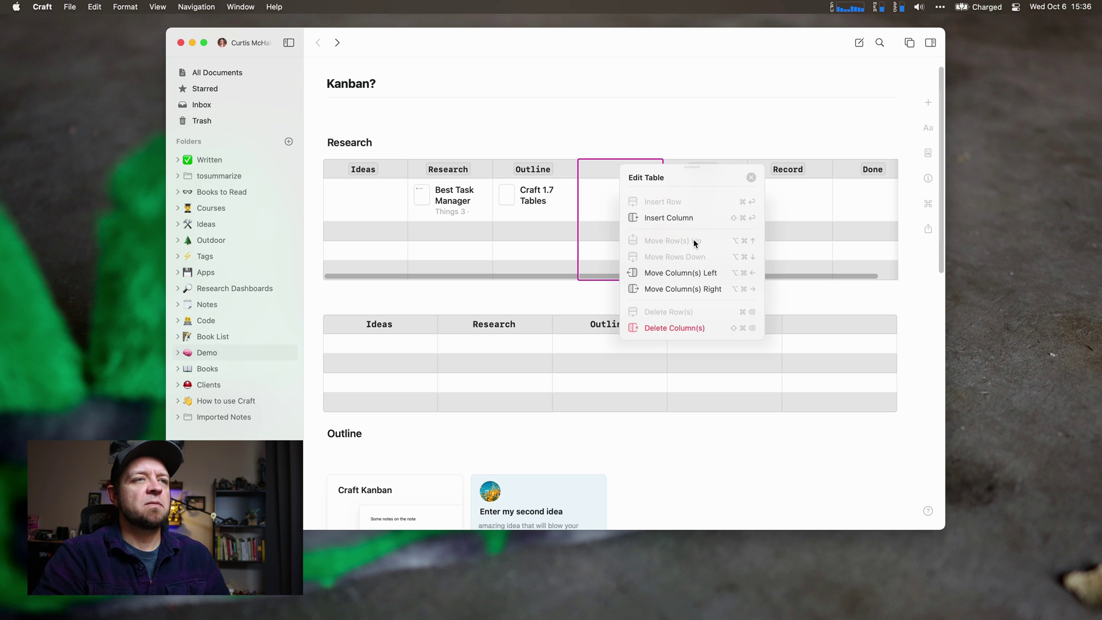
click(696, 327)
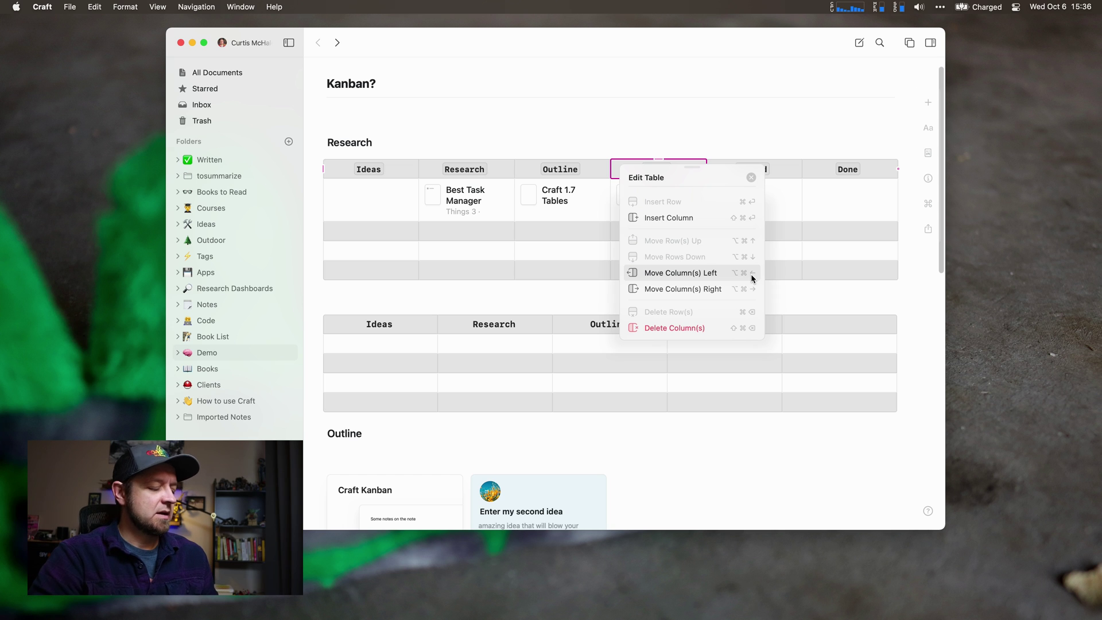
Insert a blank column after Write in the Research table again and undo the insertion
key(alt+super+Left)
key(alt+super+Right)
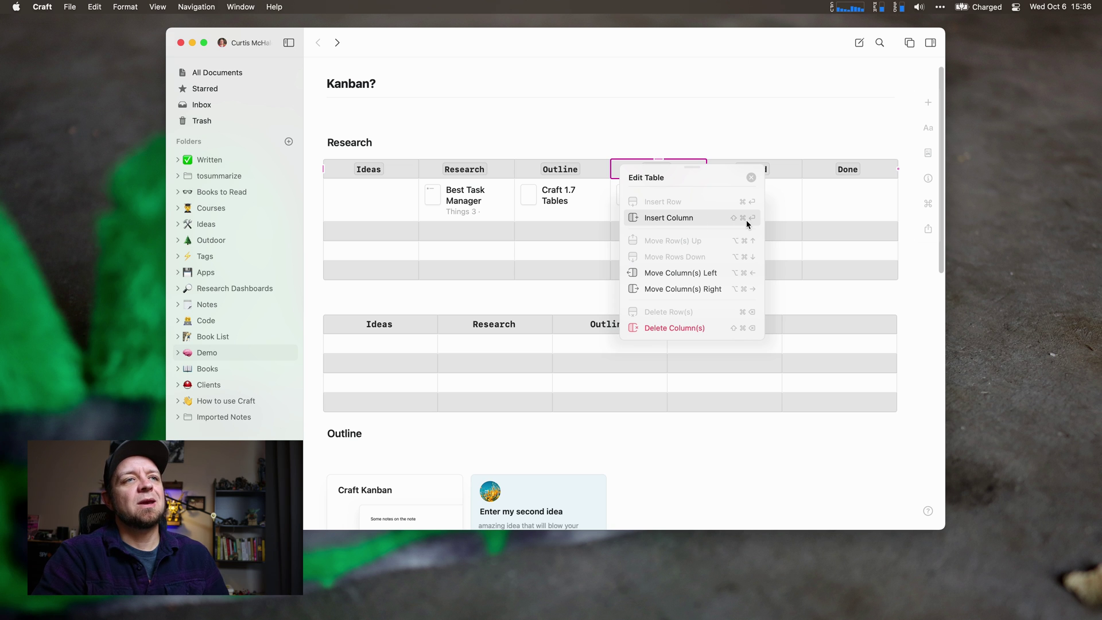
key(Escape)
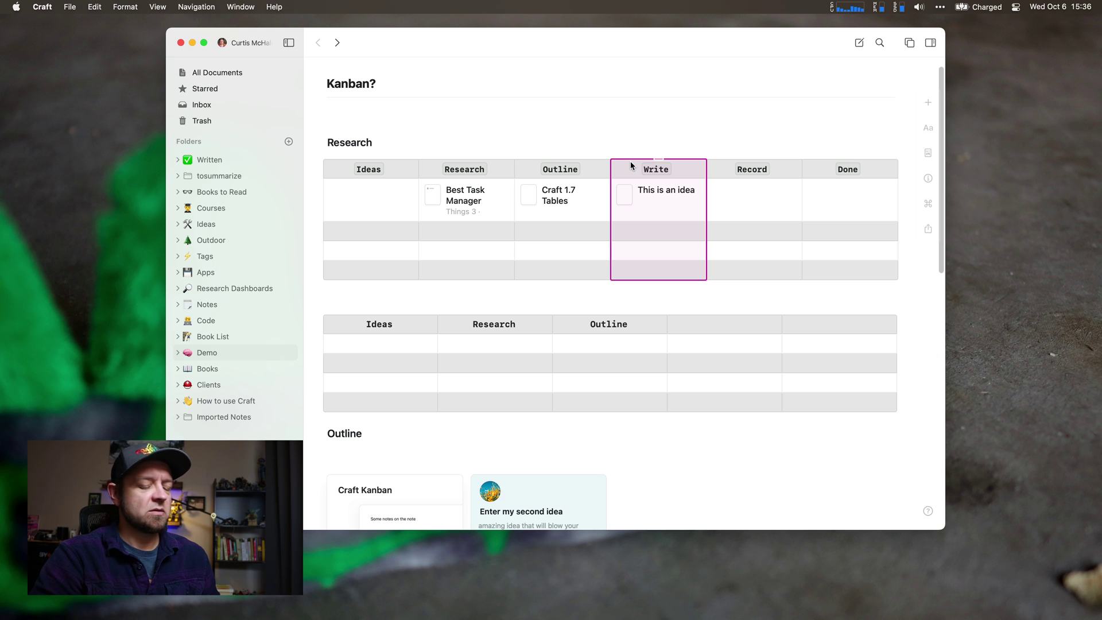
key(alt+Right)
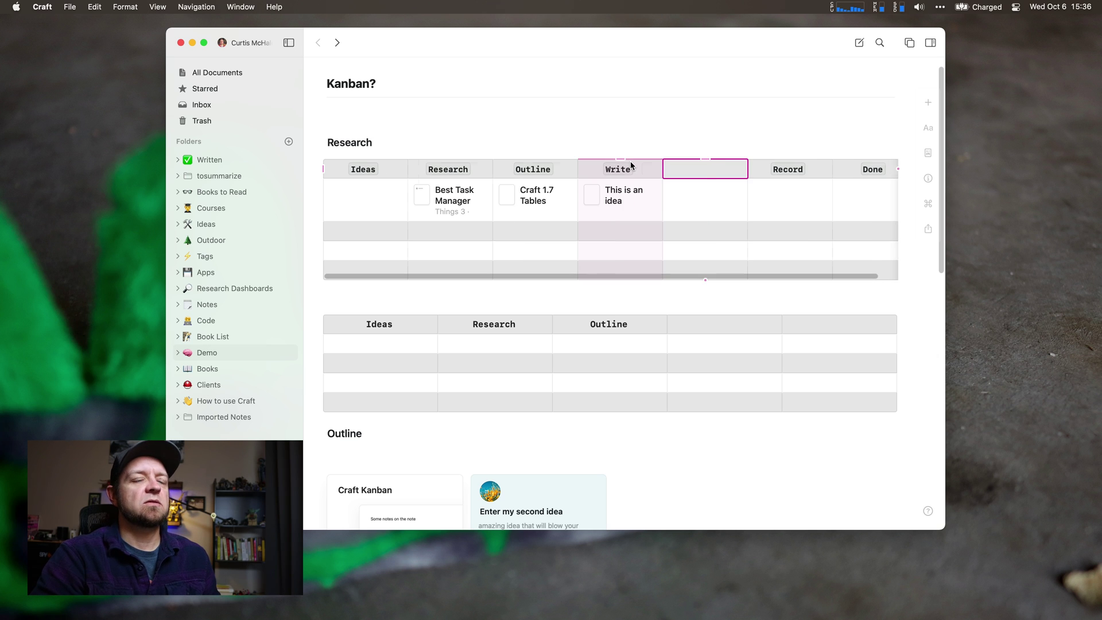
key(super+z)
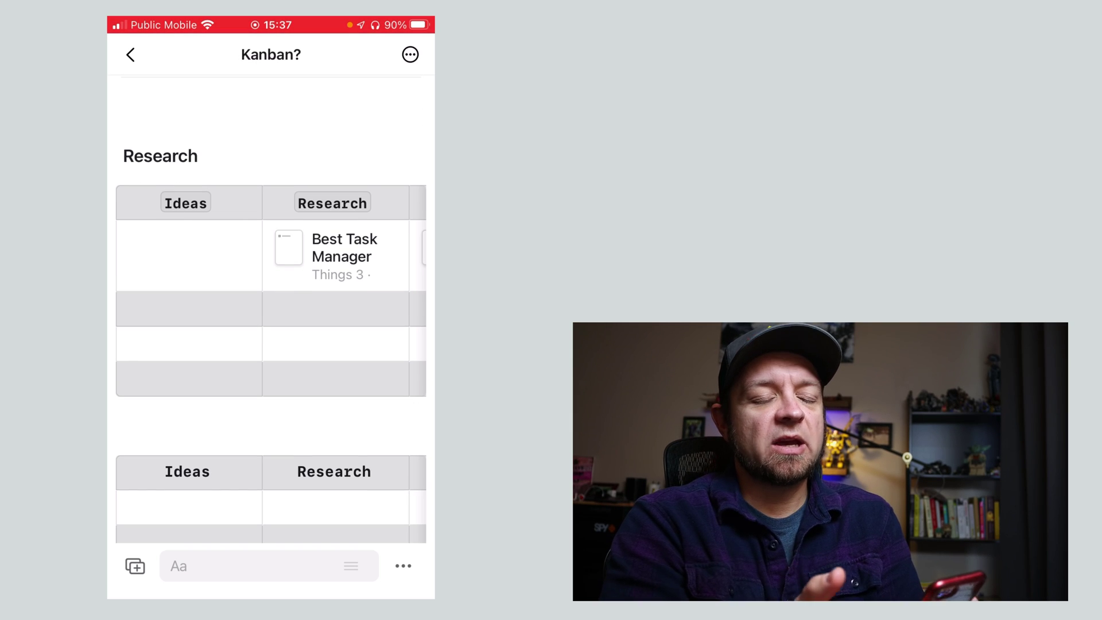
In Craft on the phone, look through the Research table's columns from Ideas to Done, clearing any accidental table selection
scroll(271, 289, right, 3)
scroll(270, 289, left, 3)
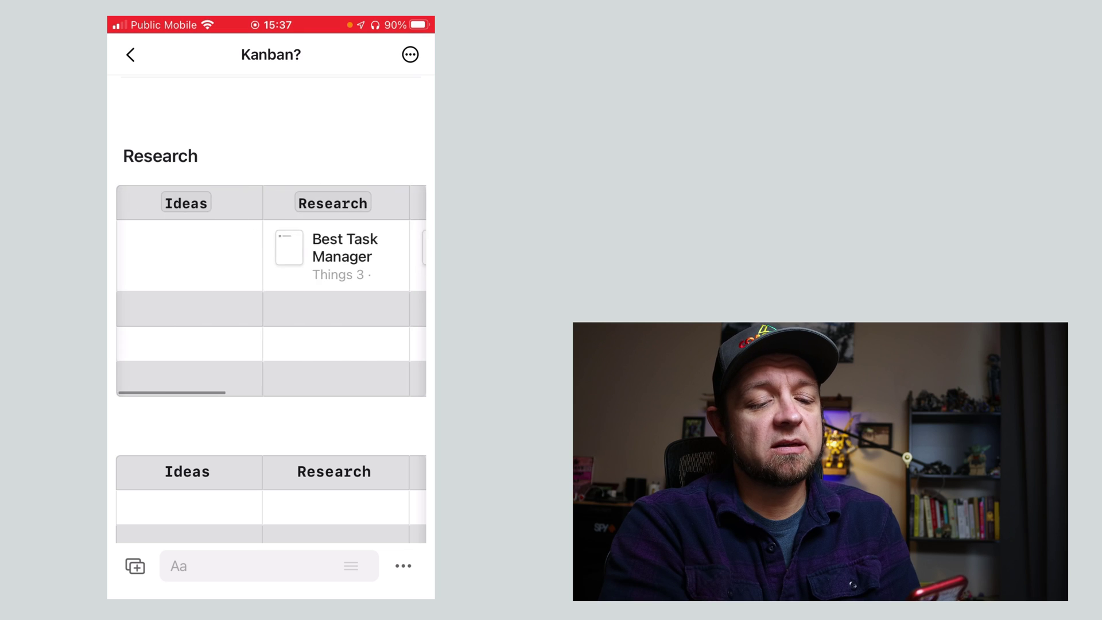
scroll(271, 290, right, 3)
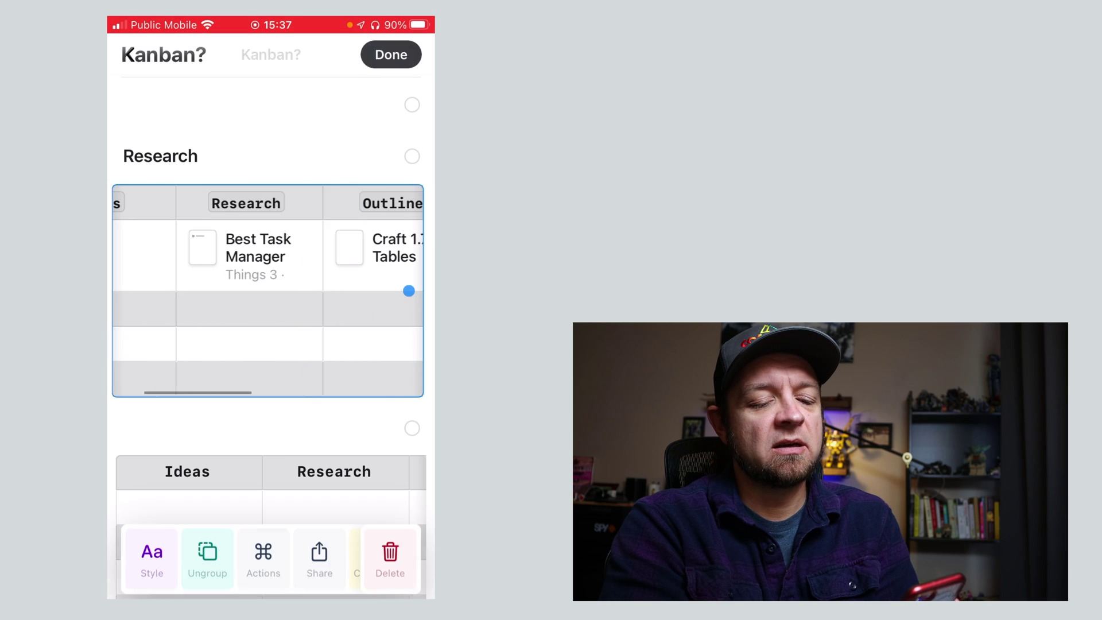
click(391, 54)
scroll(271, 289, right, 10)
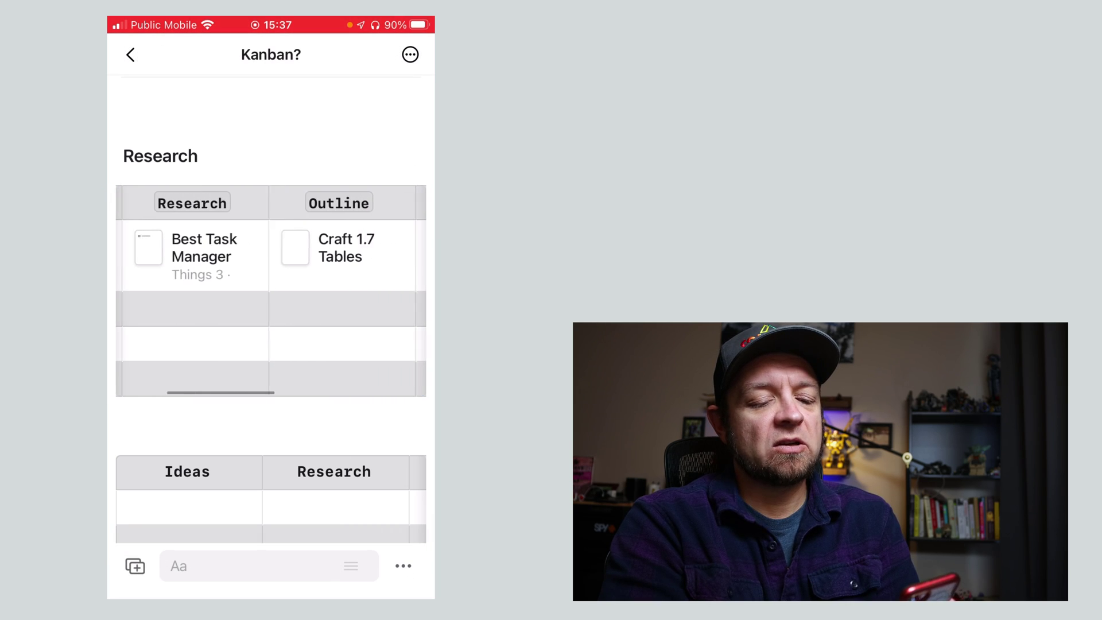
drag(321, 290, 241, 290)
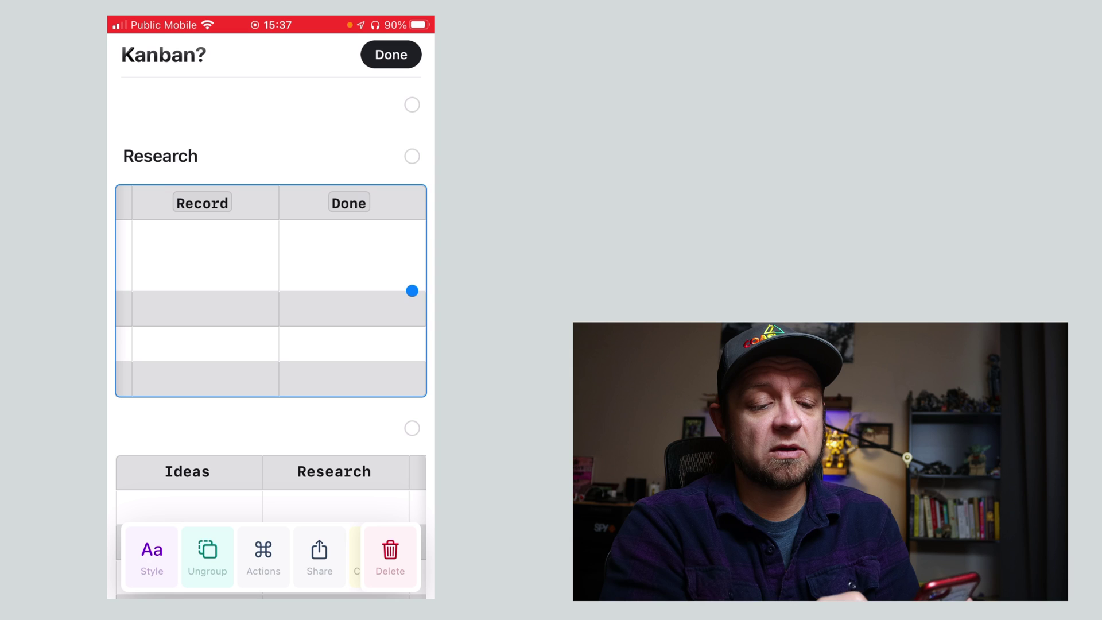
click(391, 54)
scroll(271, 289, left, 1)
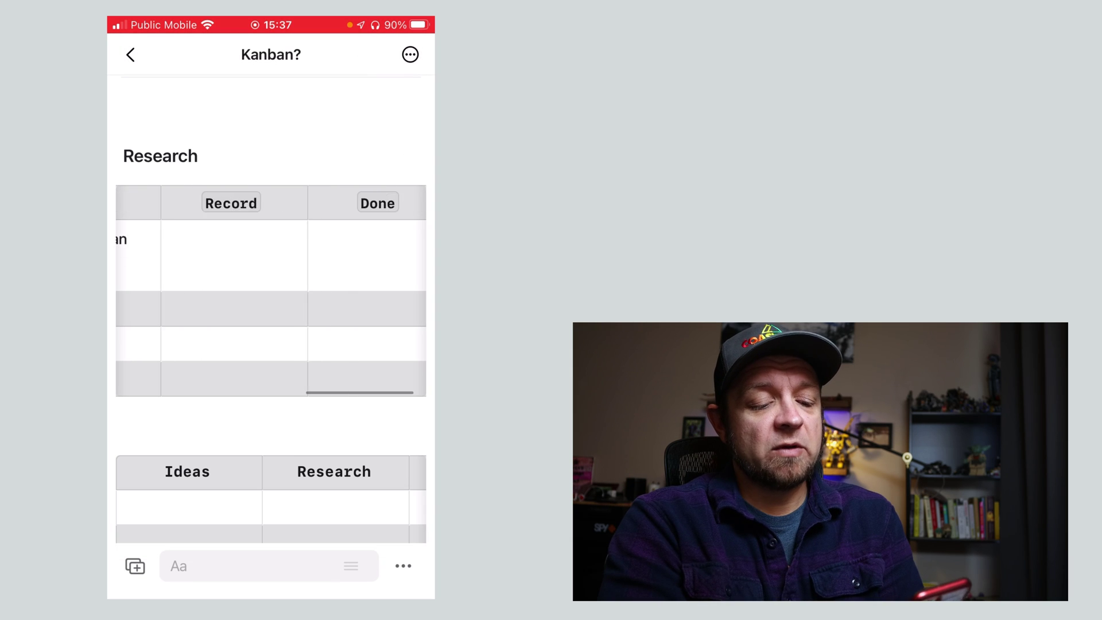
Examine the Craft Kanban and "Enter my second idea" cards in the Outline section and leave selection mode
scroll(270, 286, down, 5)
scroll(271, 287, down, 3)
click(349, 333)
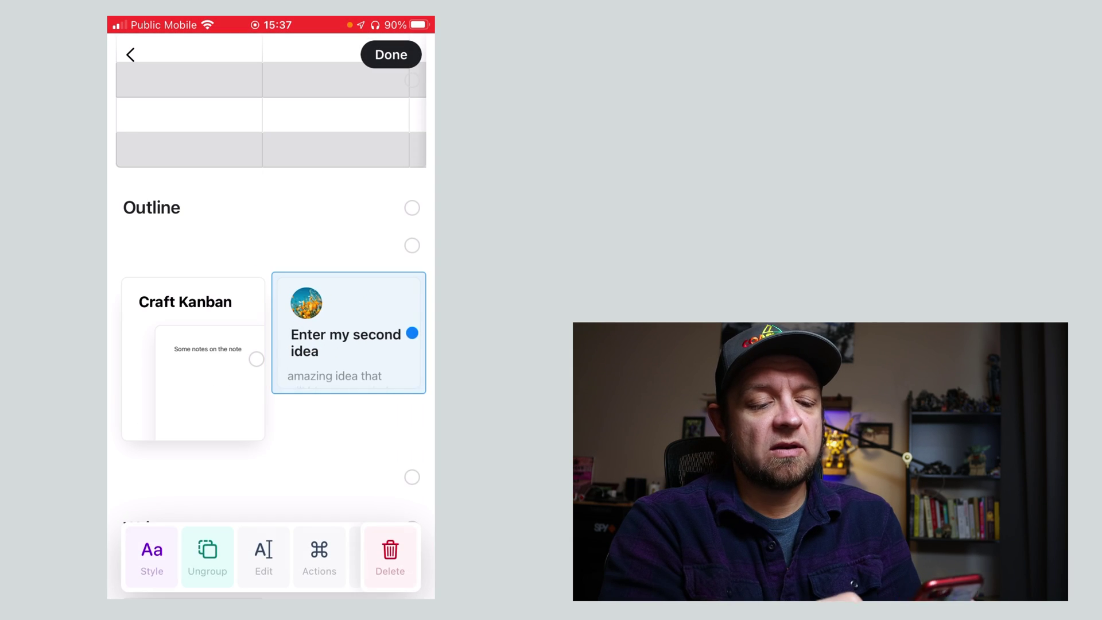
click(256, 359)
click(391, 54)
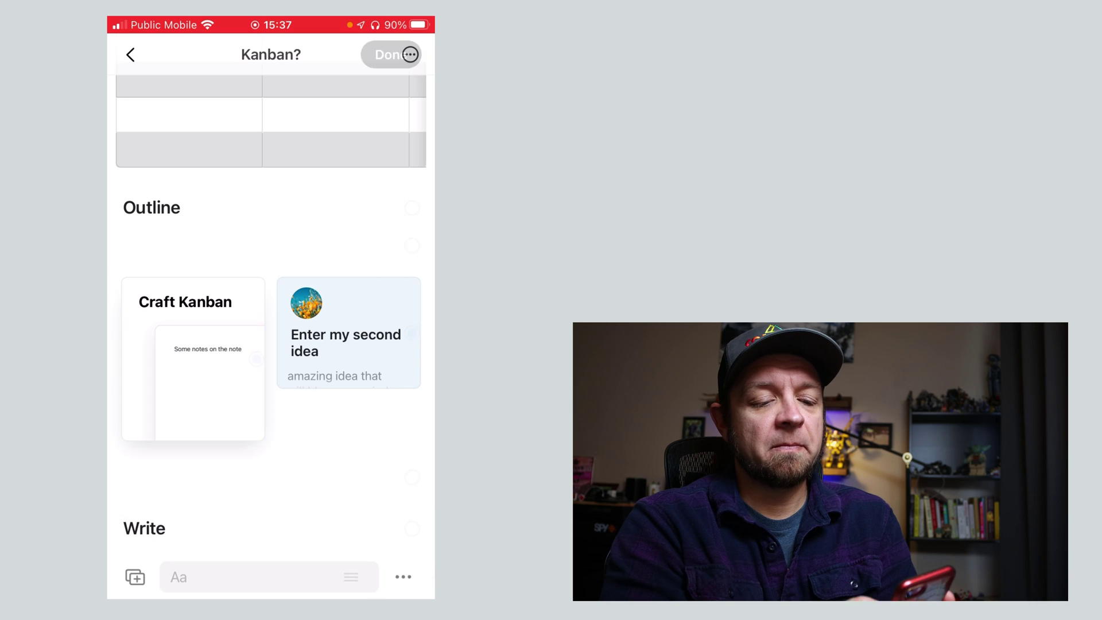
Return to the Research table and review its columns through to Done, clearing the accidental table selection
scroll(271, 287, up, 4)
scroll(271, 287, up, 4)
scroll(271, 293, left, 3)
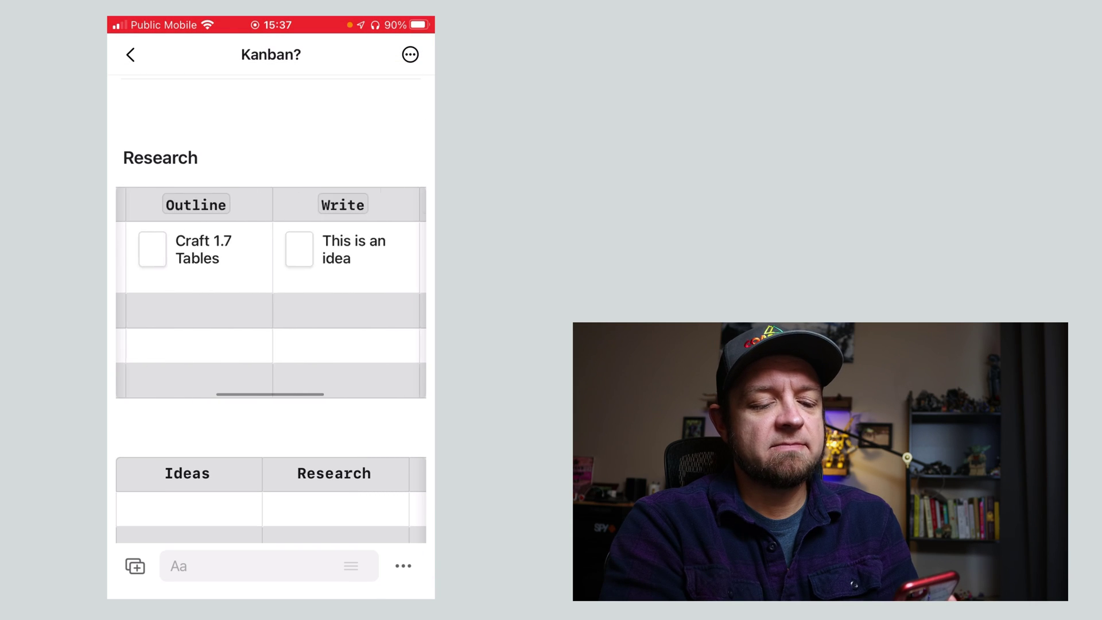
scroll(271, 293, right, 5)
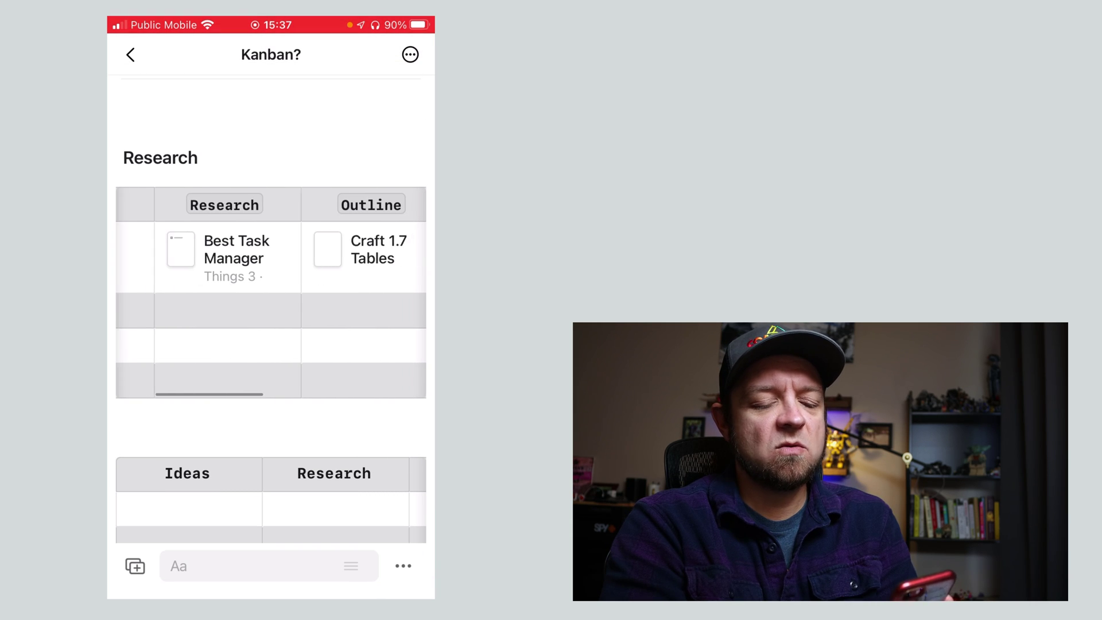
scroll(271, 293, right, 3)
drag(344, 293, 229, 293)
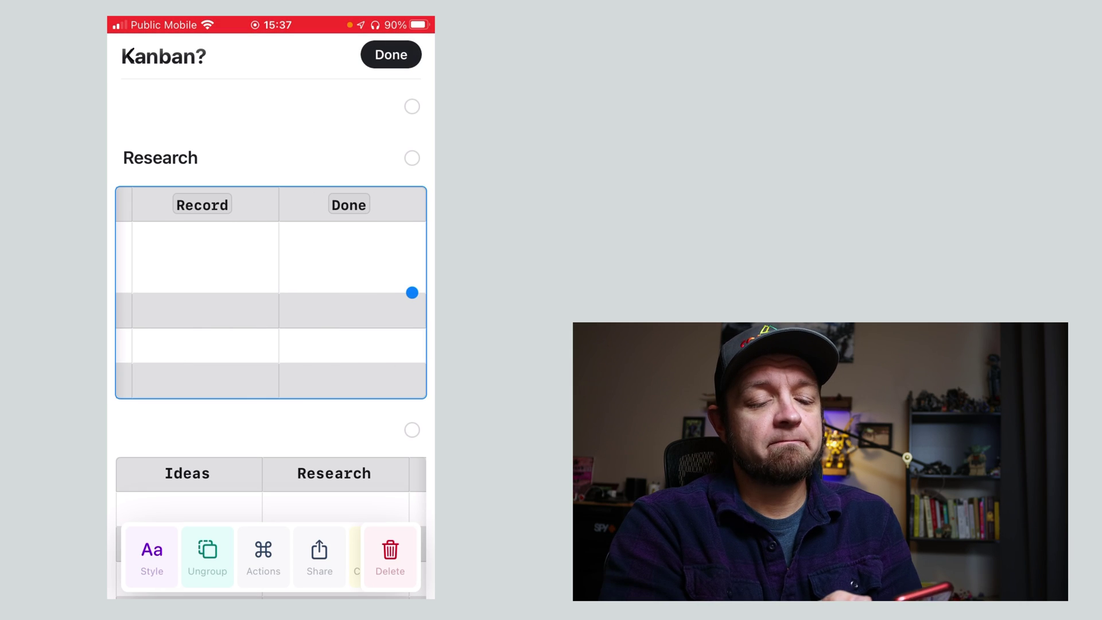
click(391, 54)
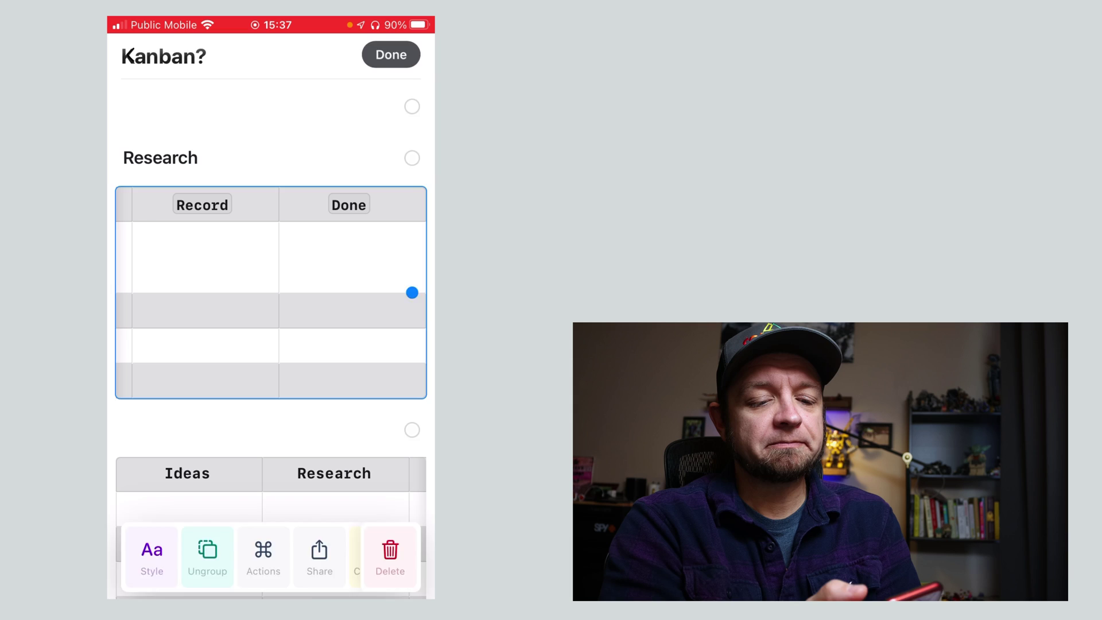
scroll(271, 293, left, 3)
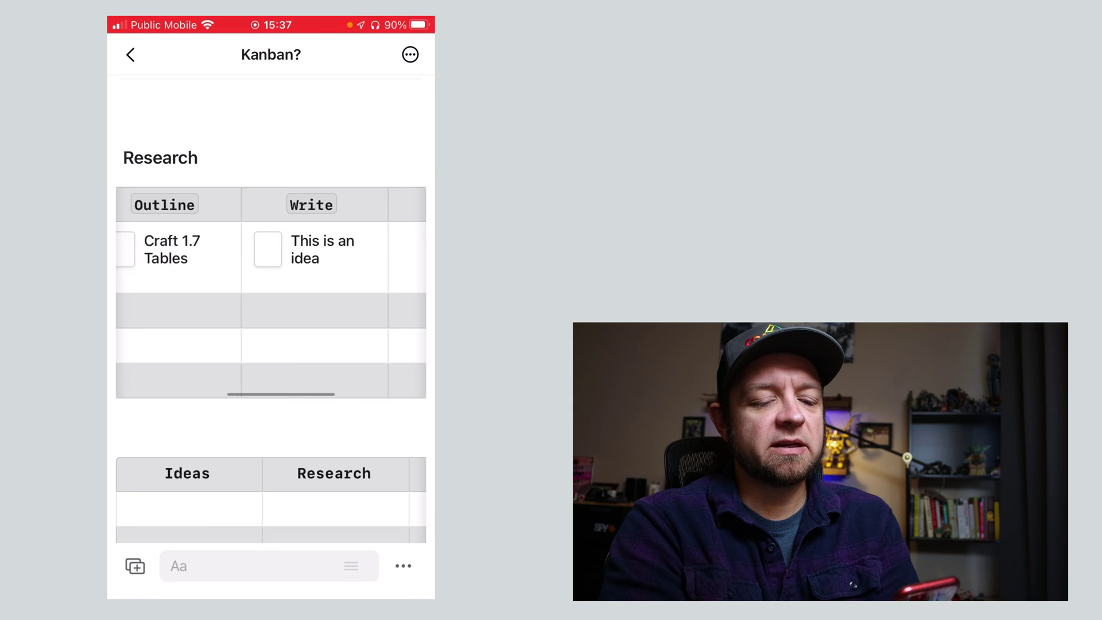
Open the "This is an idea" page from the Write column and go back to the Kanban? document
click(270, 293)
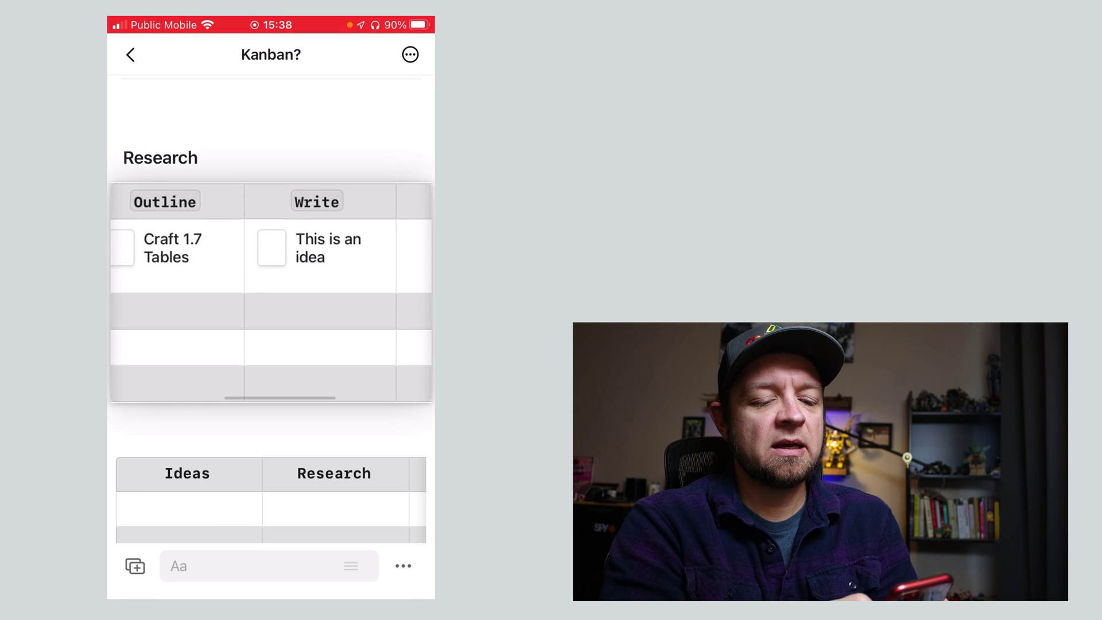
click(391, 55)
click(326, 249)
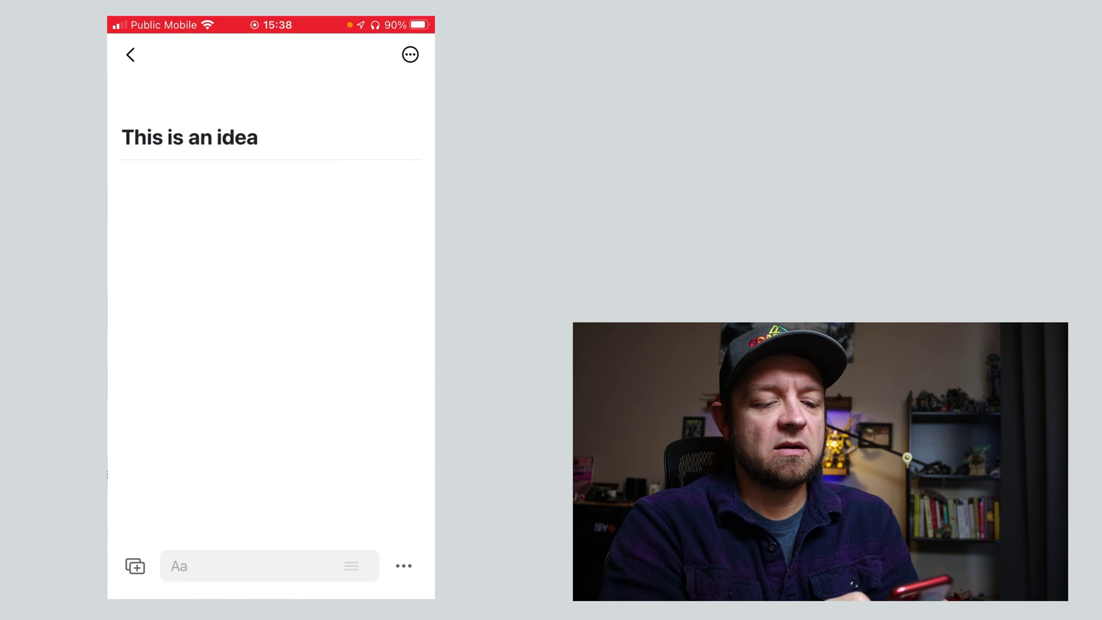
click(131, 55)
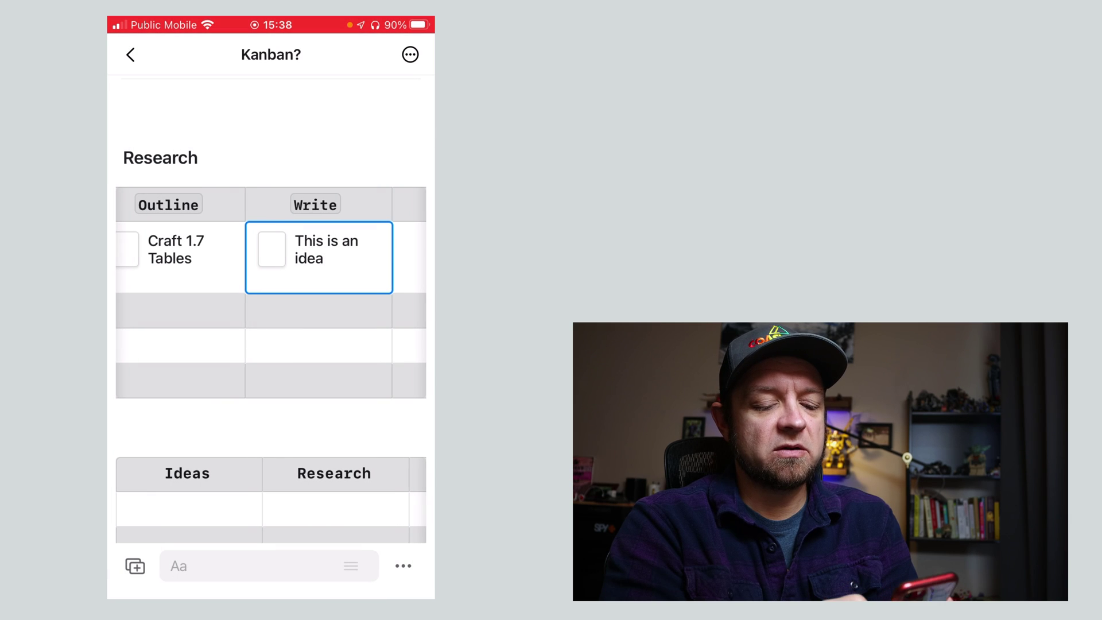
click(326, 249)
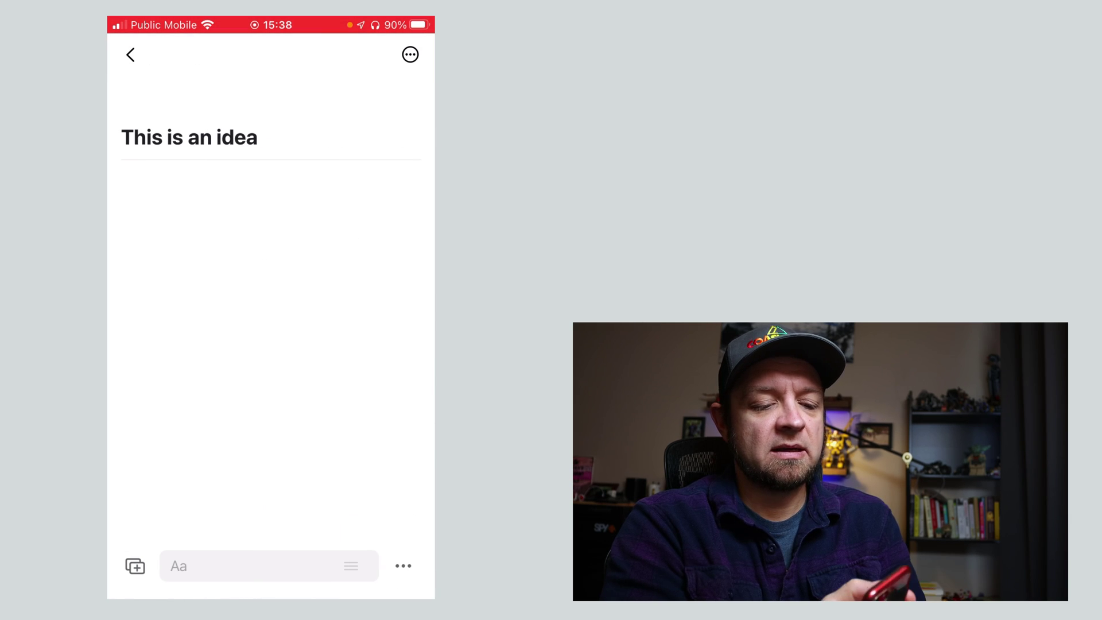
click(130, 54)
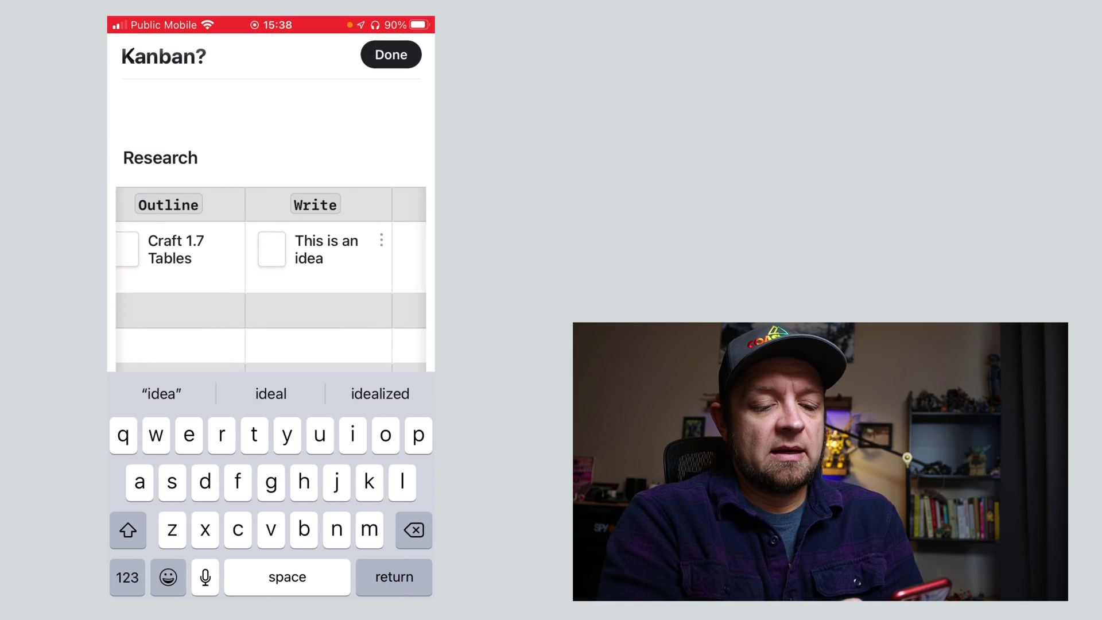
Move the "This is an idea" card from the Write column to the Record column by cutting and pasting its cell
click(380, 241)
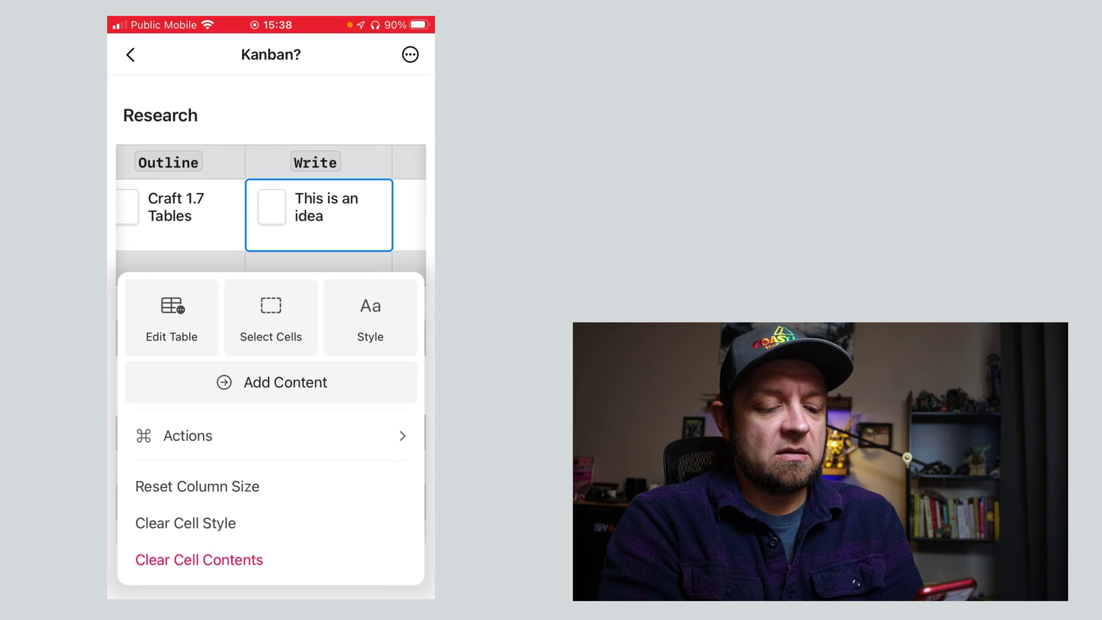
click(270, 436)
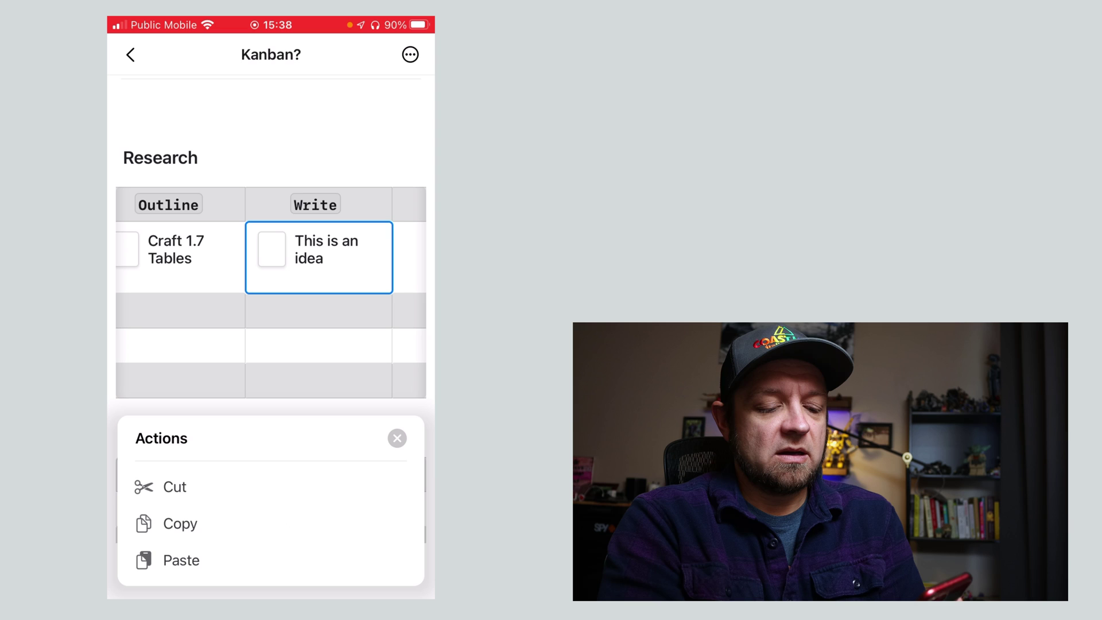
click(175, 486)
scroll(271, 257, right, 2)
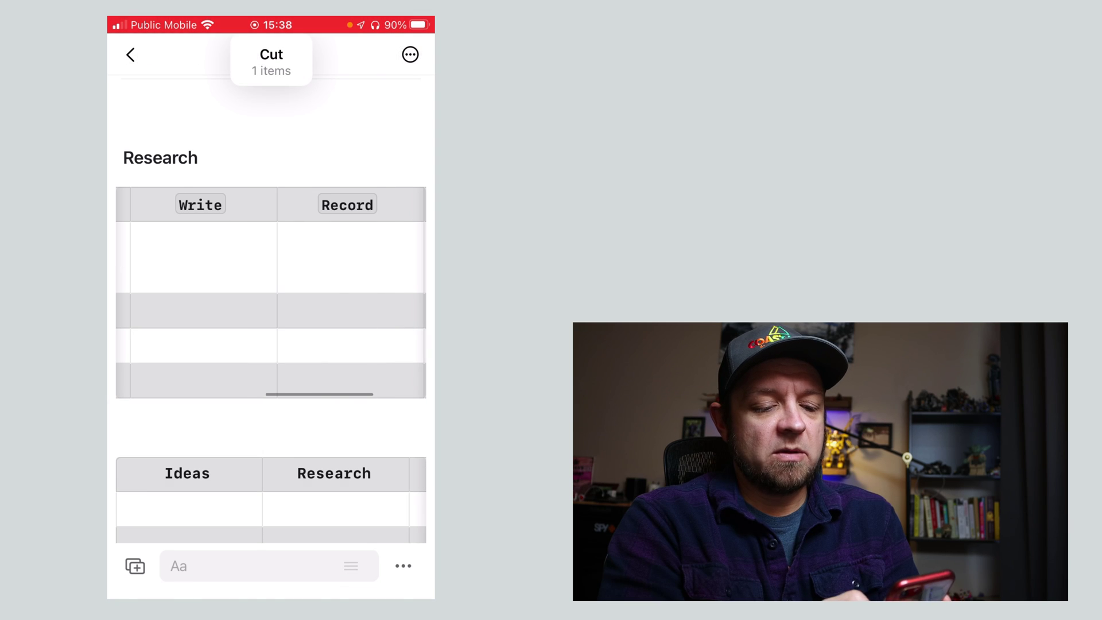
click(351, 256)
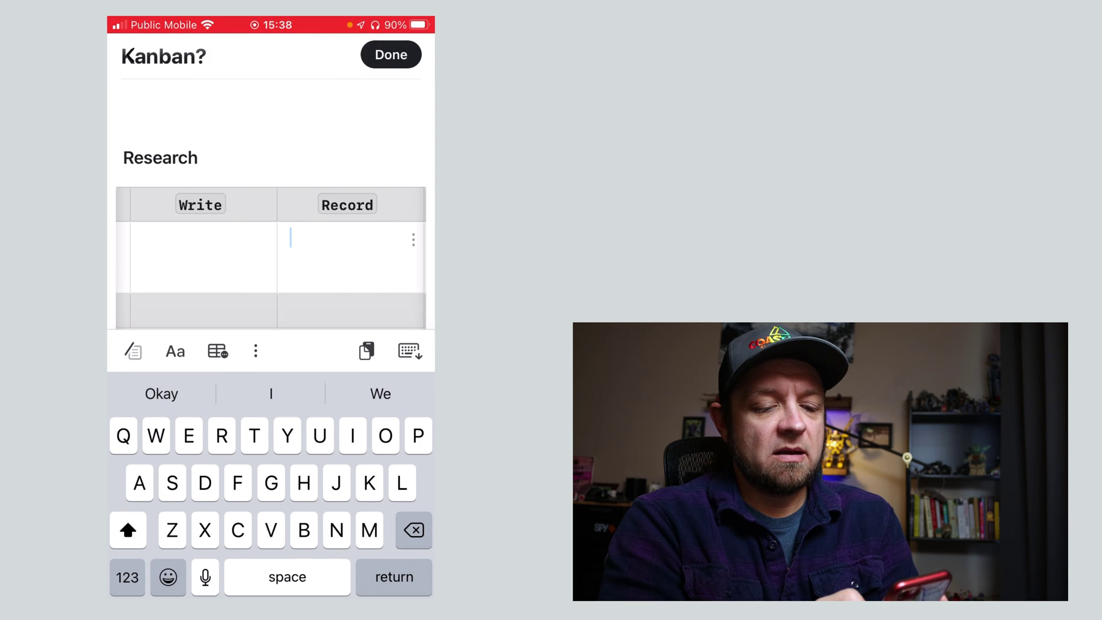
click(413, 240)
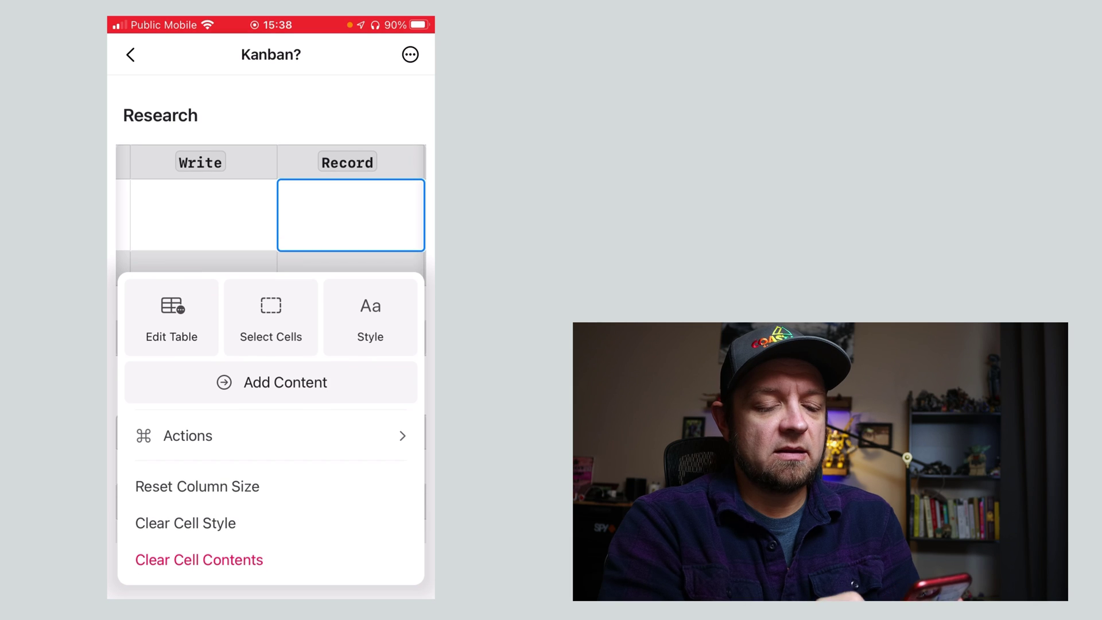
click(270, 436)
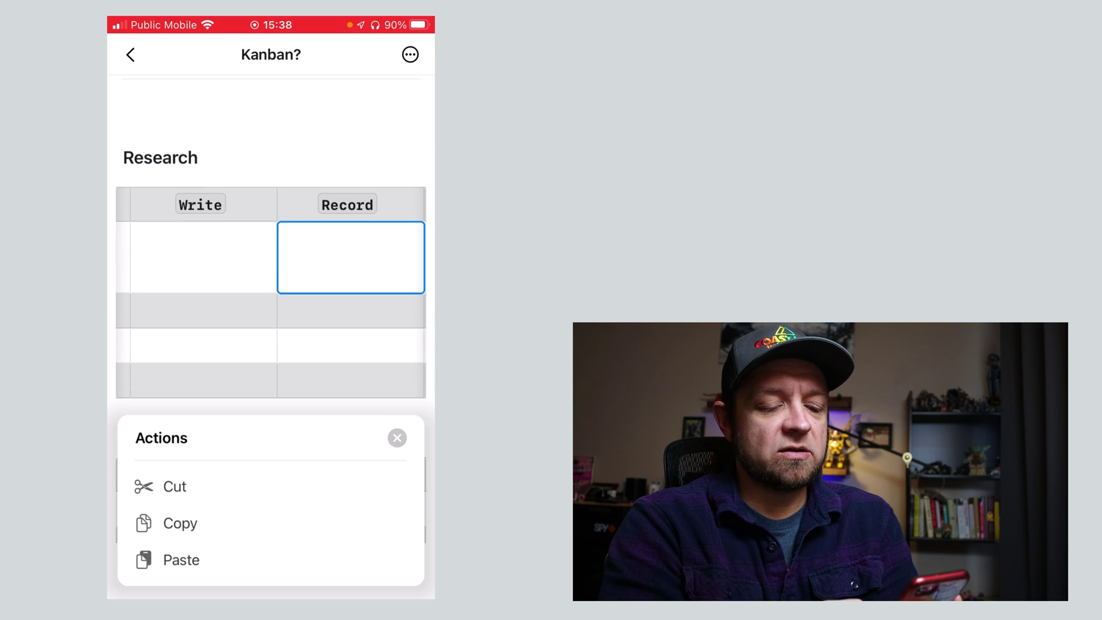
click(165, 558)
scroll(271, 292, right, 1)
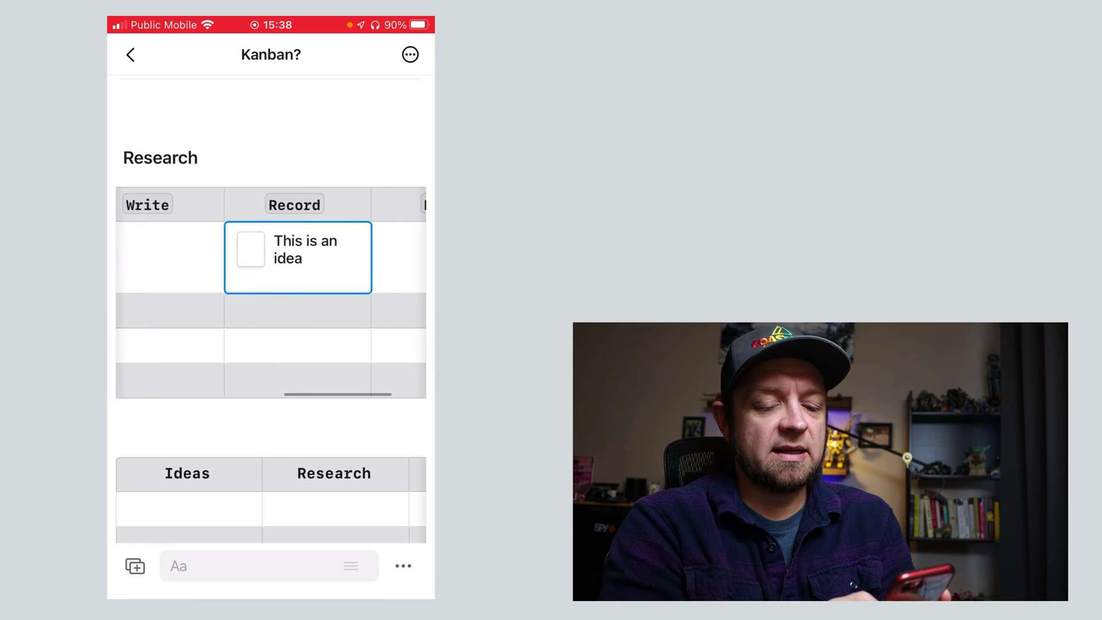
Open the "This is an idea" page from the Record column, return to the table, and look at the card's cell options
click(304, 249)
click(130, 54)
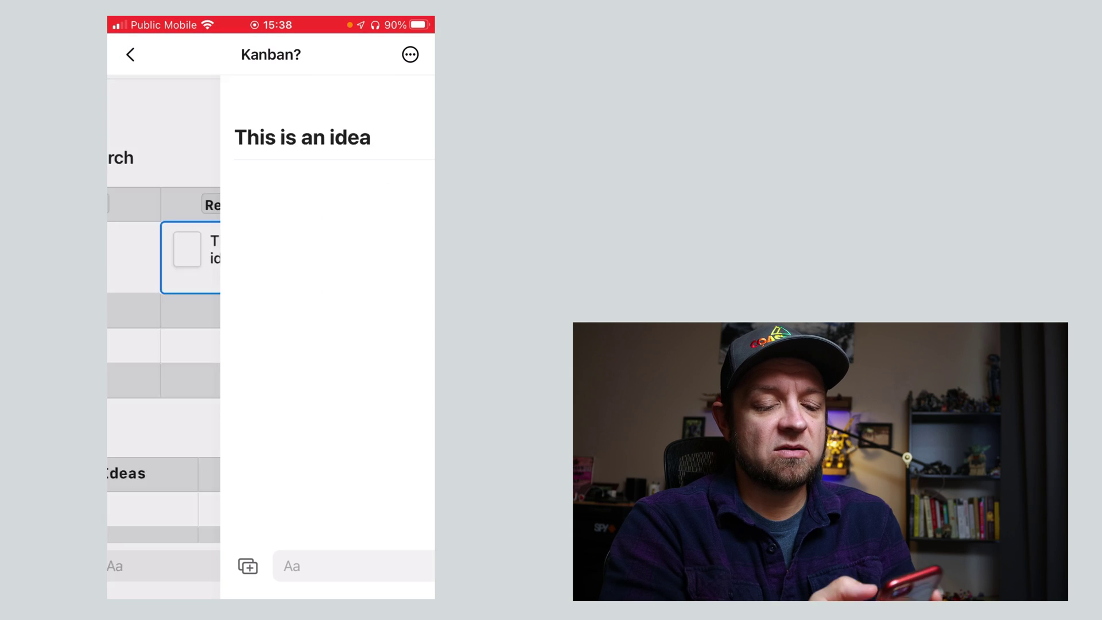
click(305, 249)
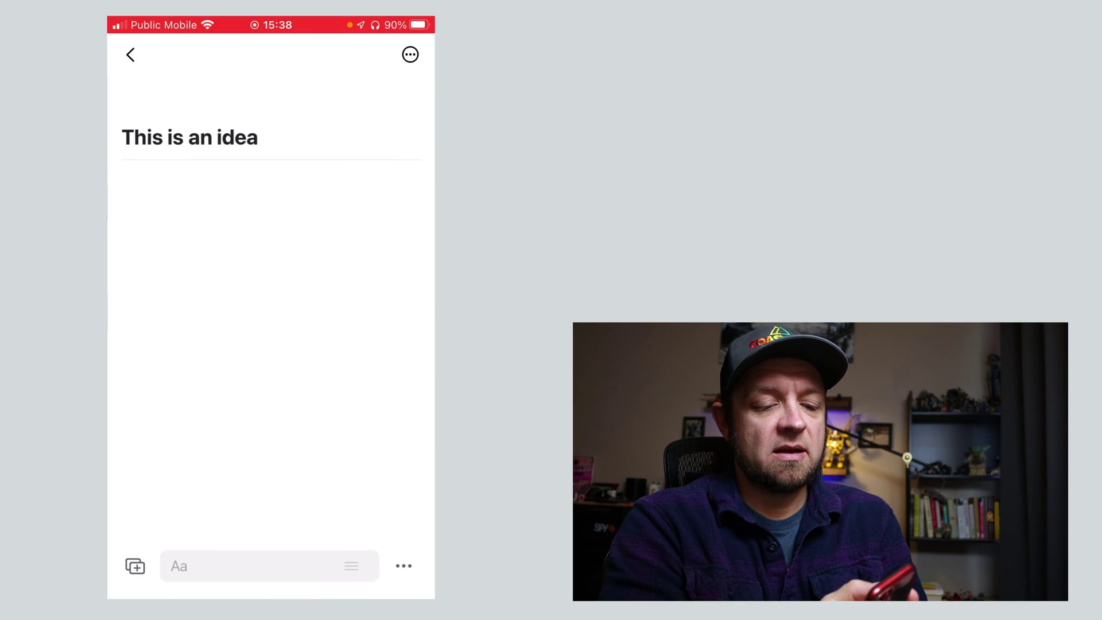
click(130, 55)
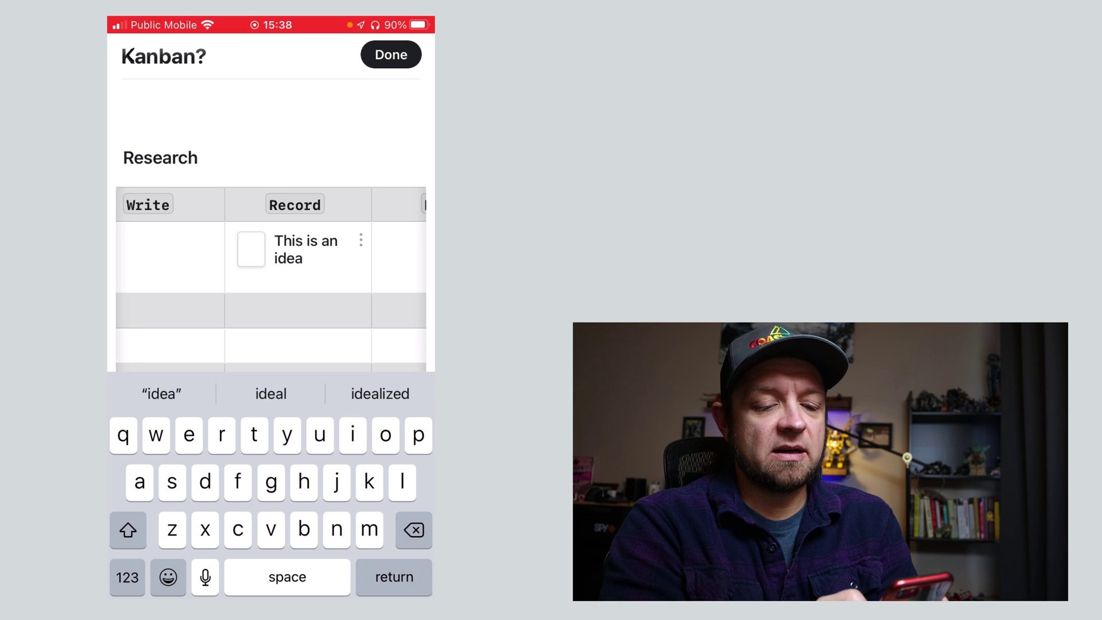
click(361, 240)
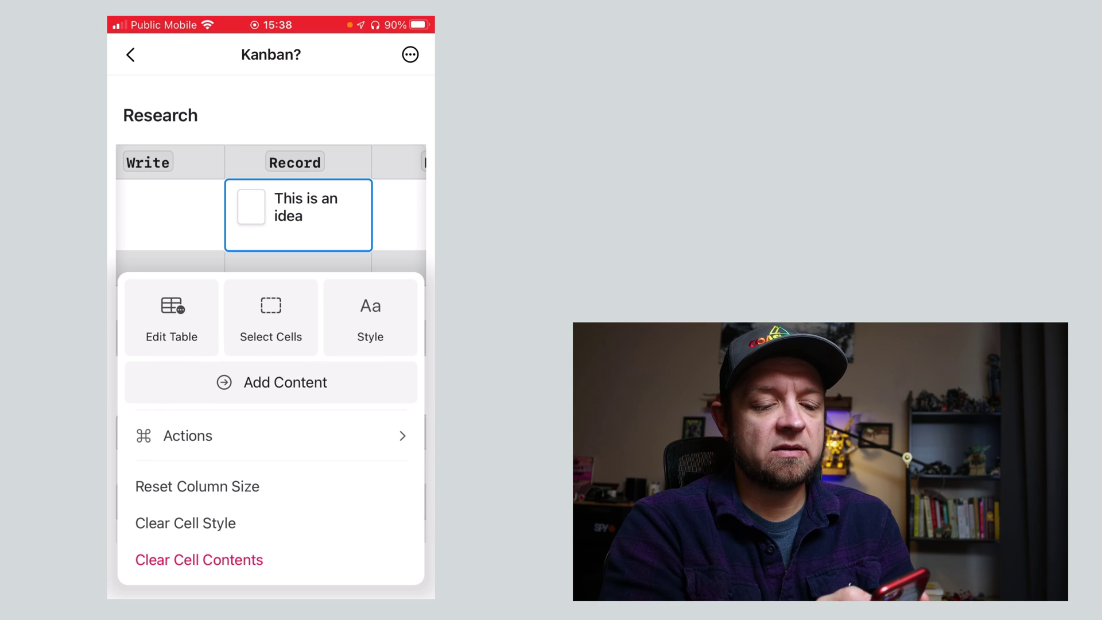
click(298, 221)
Insert a Tomorrow date in the Record column cell below the "This is an idea" card
scroll(271, 230, down, 2)
click(298, 180)
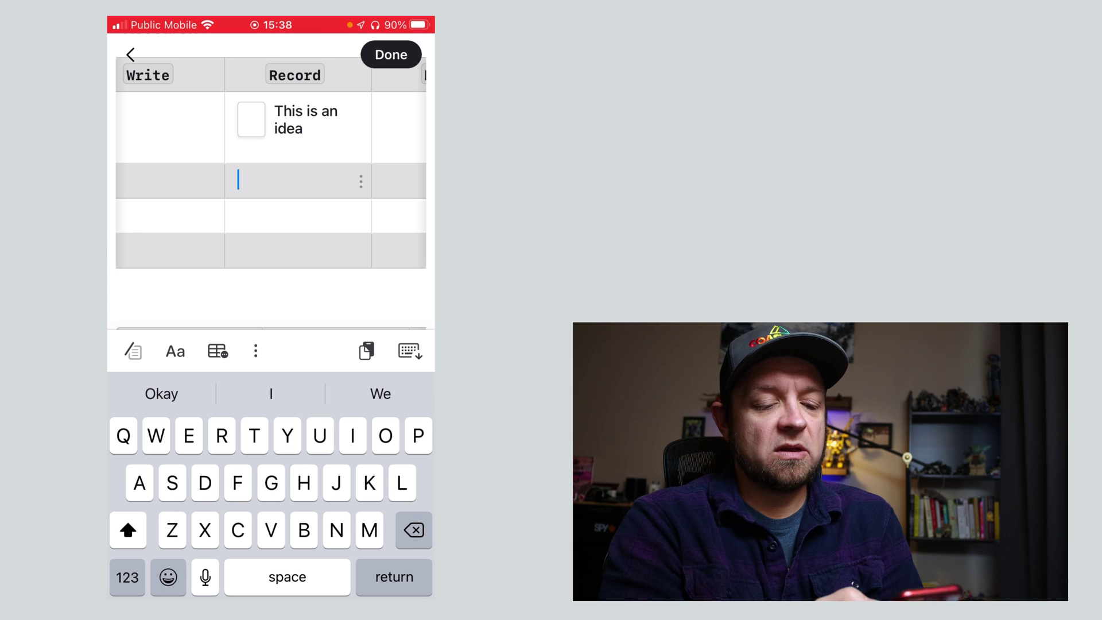
text(/)
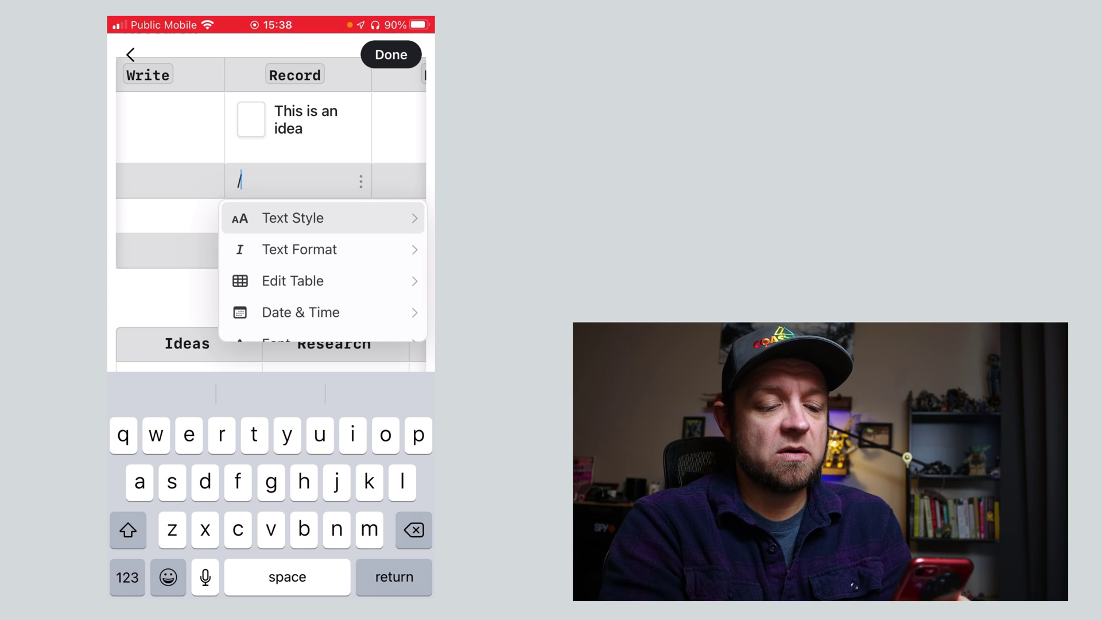
click(301, 313)
click(294, 249)
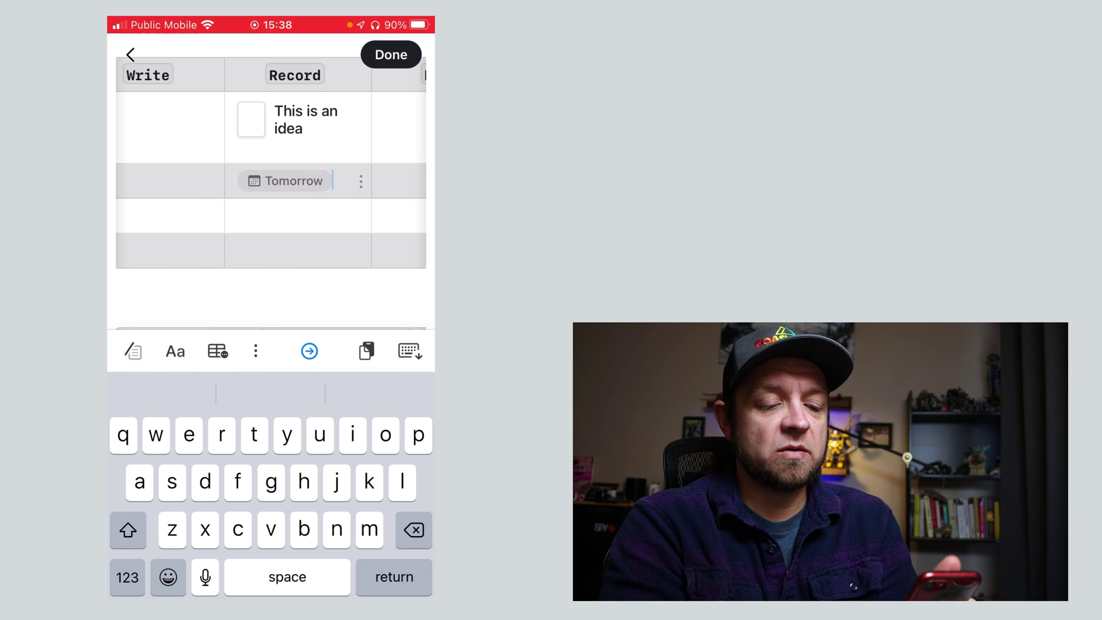
Set the text color to Navy Blue in the Write column cell beside the Tomorrow date
click(170, 181)
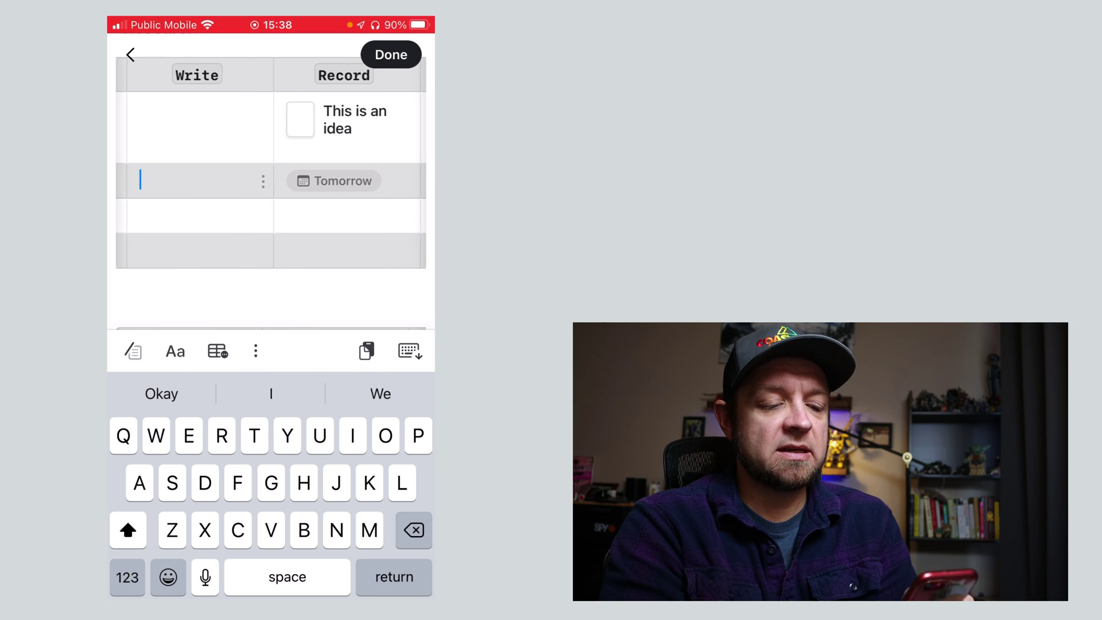
text(/)
scroll(247, 270, down, 5)
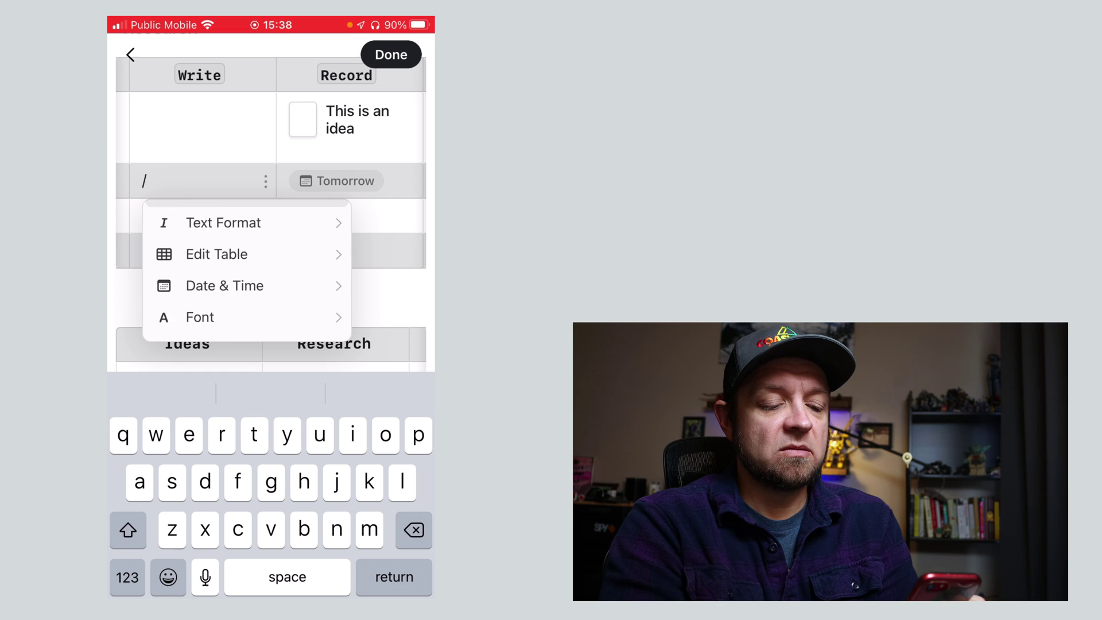
scroll(247, 270, up, 3)
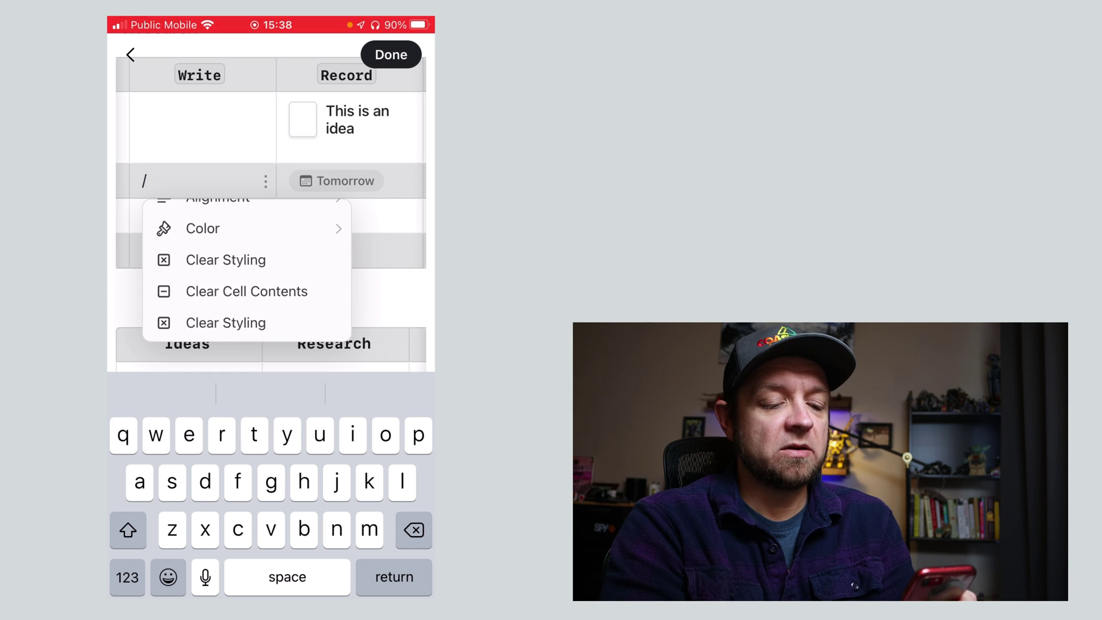
click(202, 278)
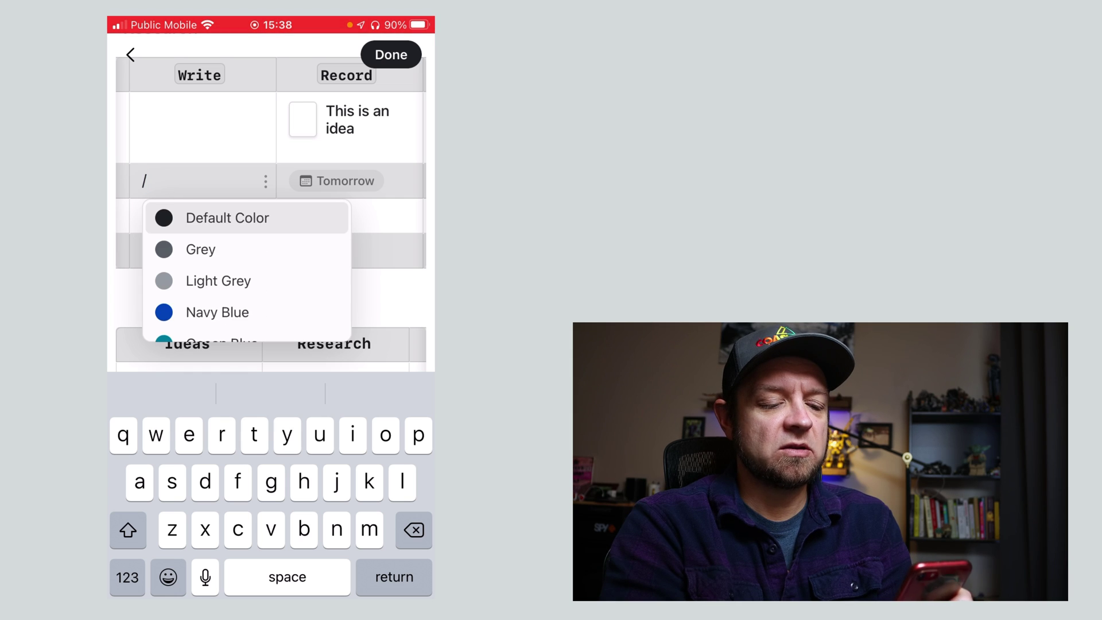
scroll(247, 269, down, 1)
key(BackSpace)
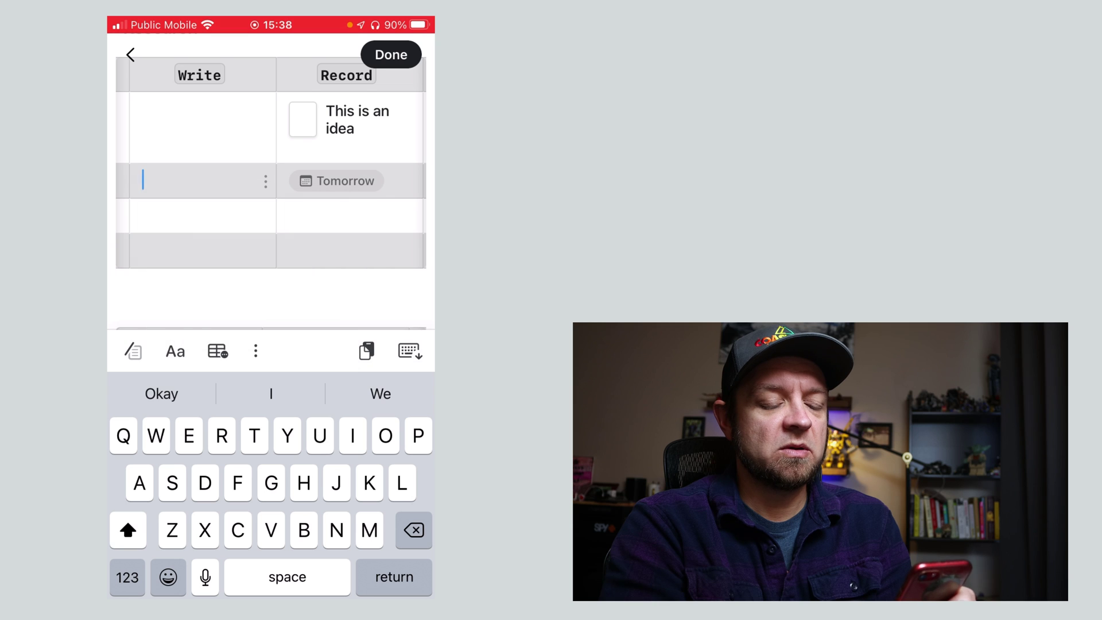
Enter "This is blue" in the Write column cell beside the Tomorrow date
text(Thes)
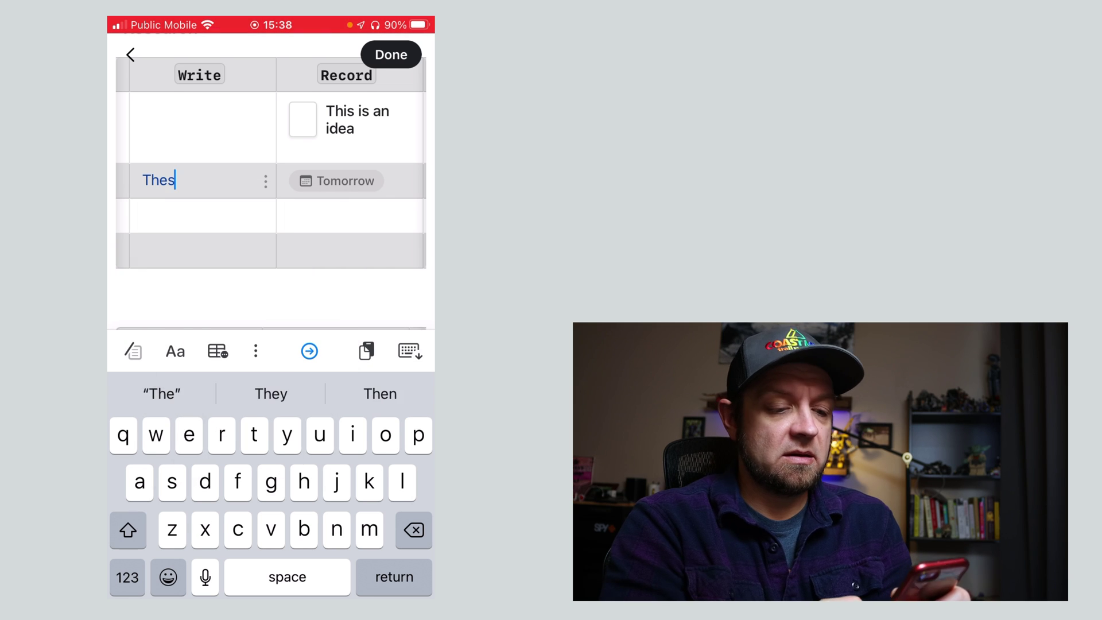
key(BackSpace)
key(BackSpace)
text(is)
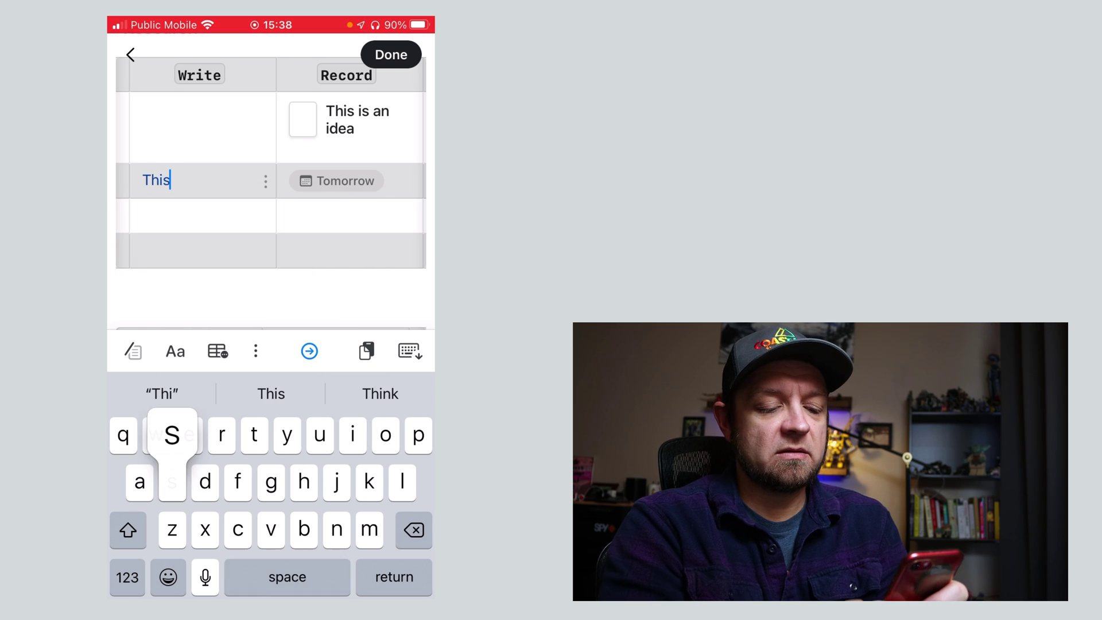
text( is blue)
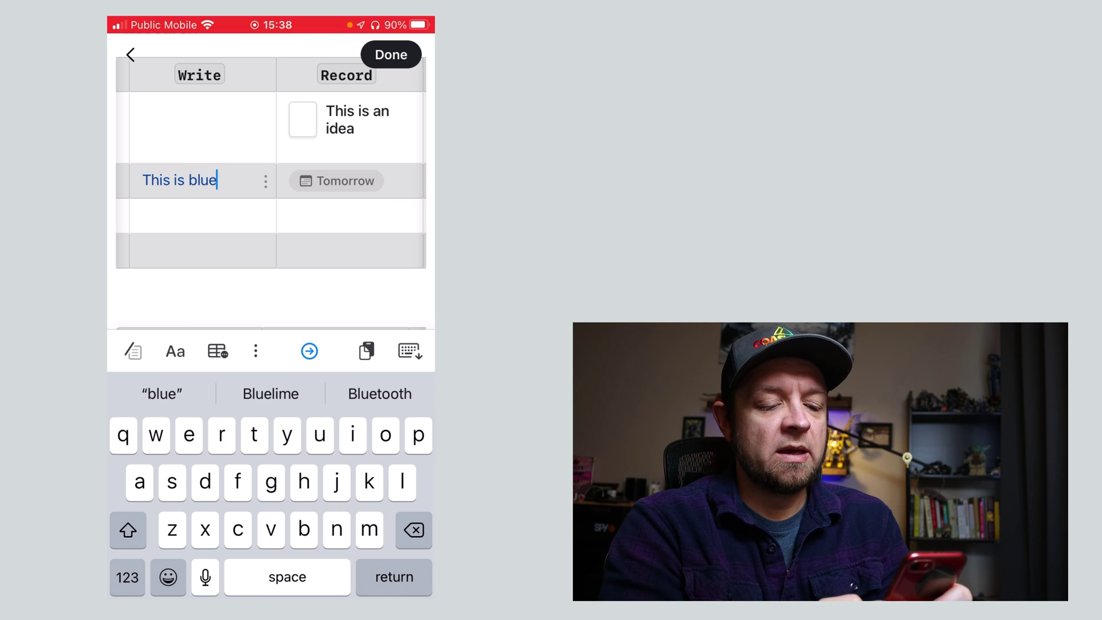
Look through the table editing options and the cell options for the "This is blue" cell
click(217, 351)
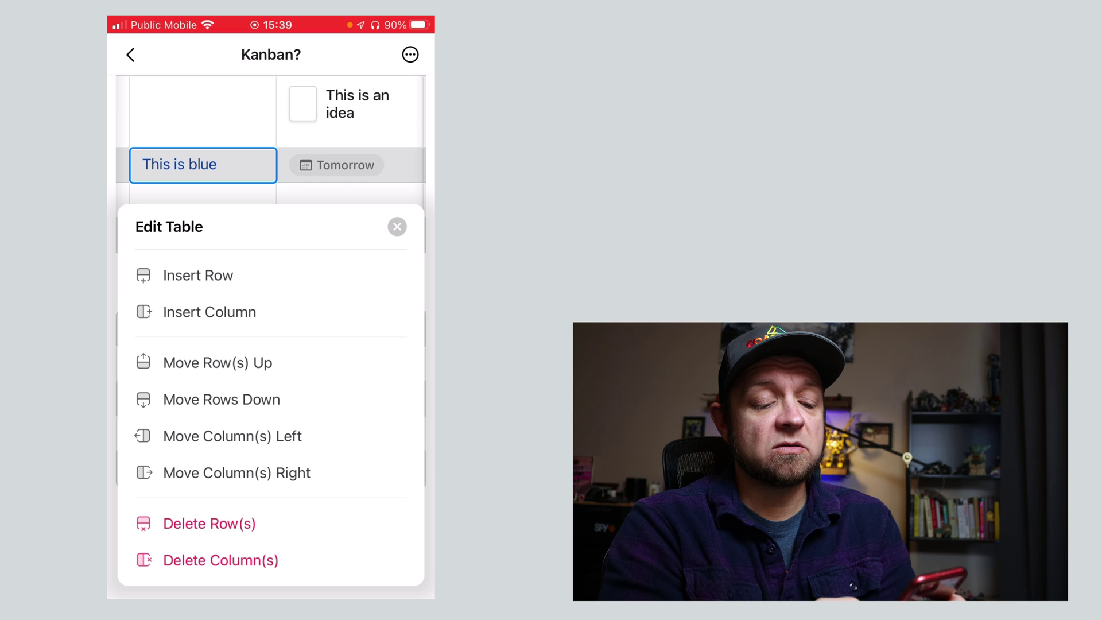
click(396, 227)
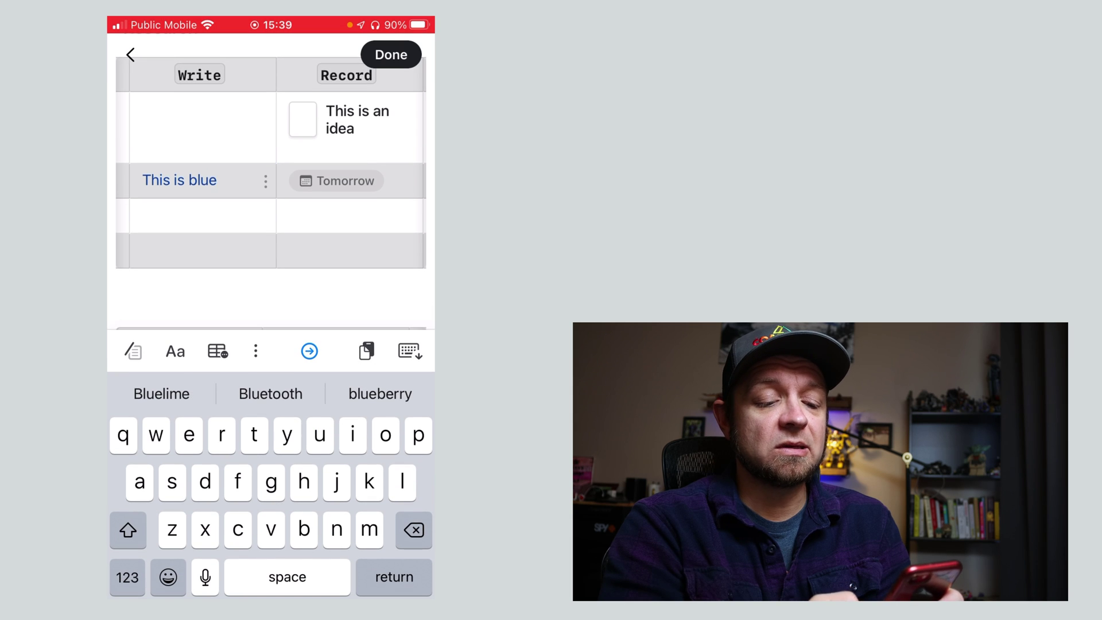
click(256, 350)
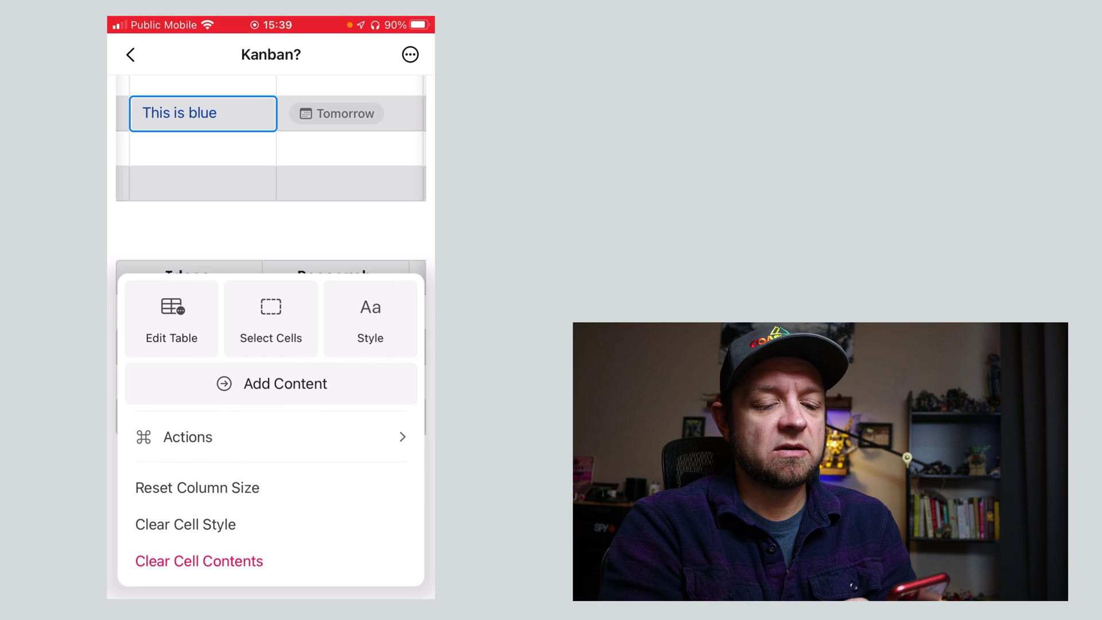
click(203, 114)
Cut the "This is an idea" card from the Record column and paste it into the empty Write cell beside it
click(355, 147)
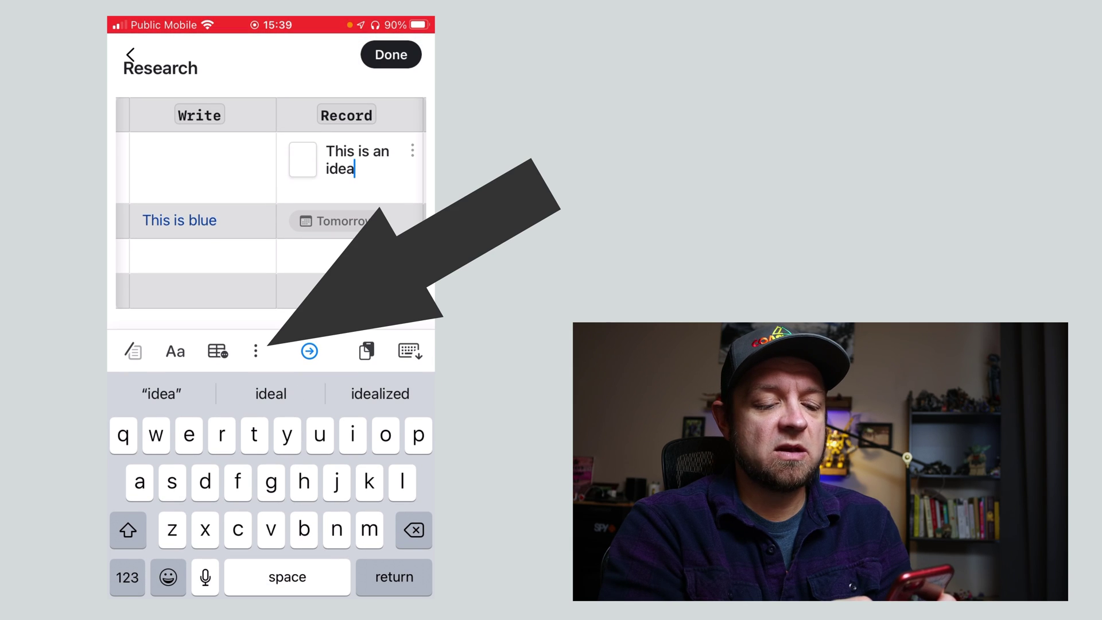
click(255, 351)
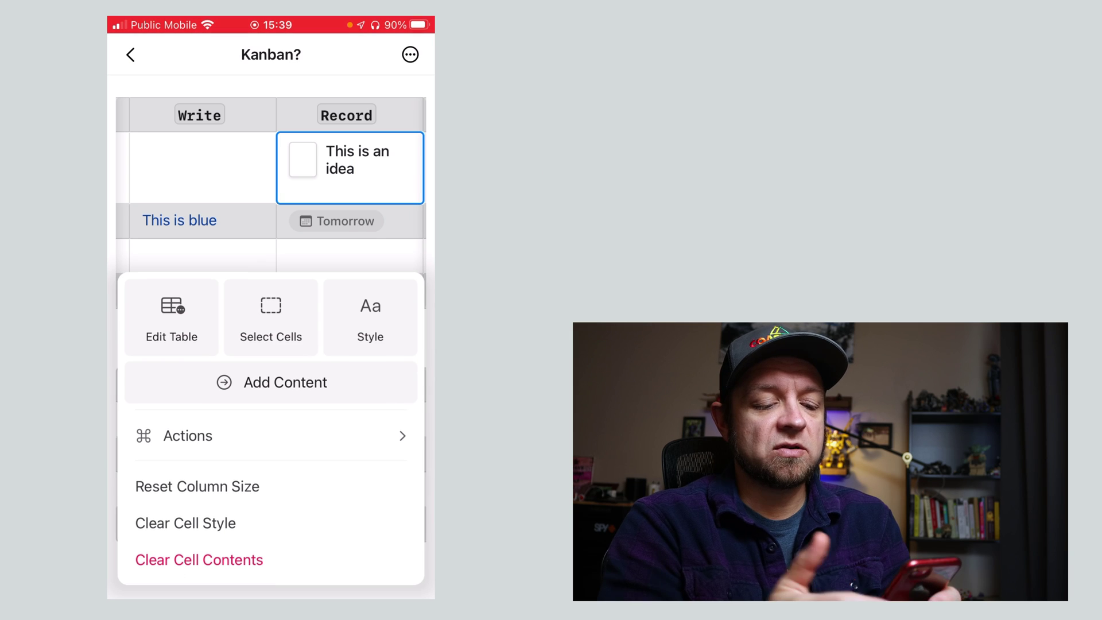
click(188, 436)
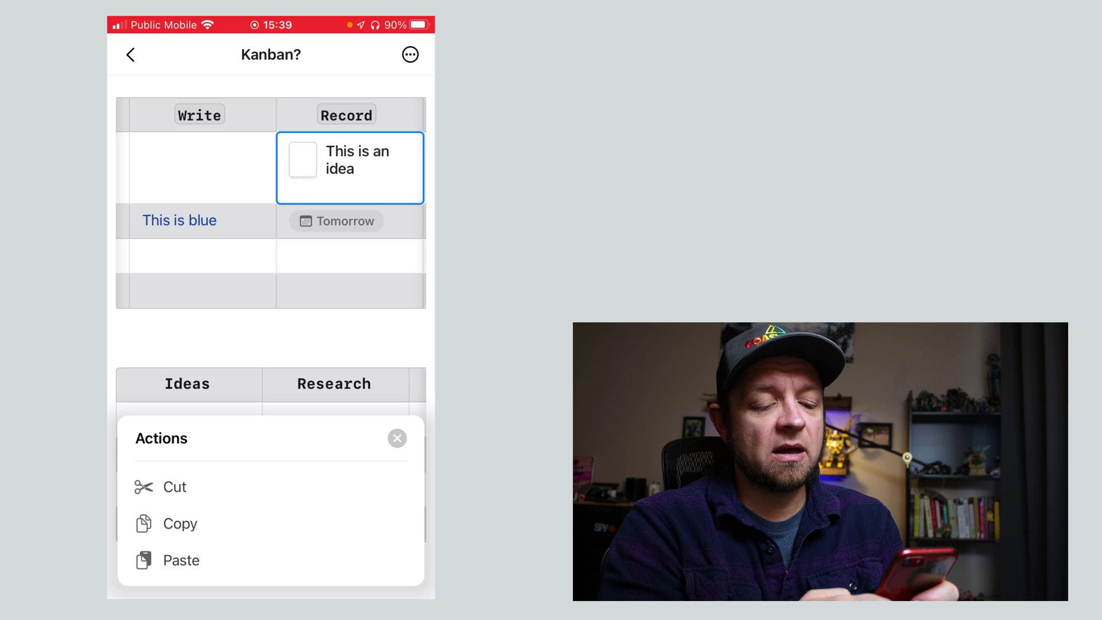
click(175, 487)
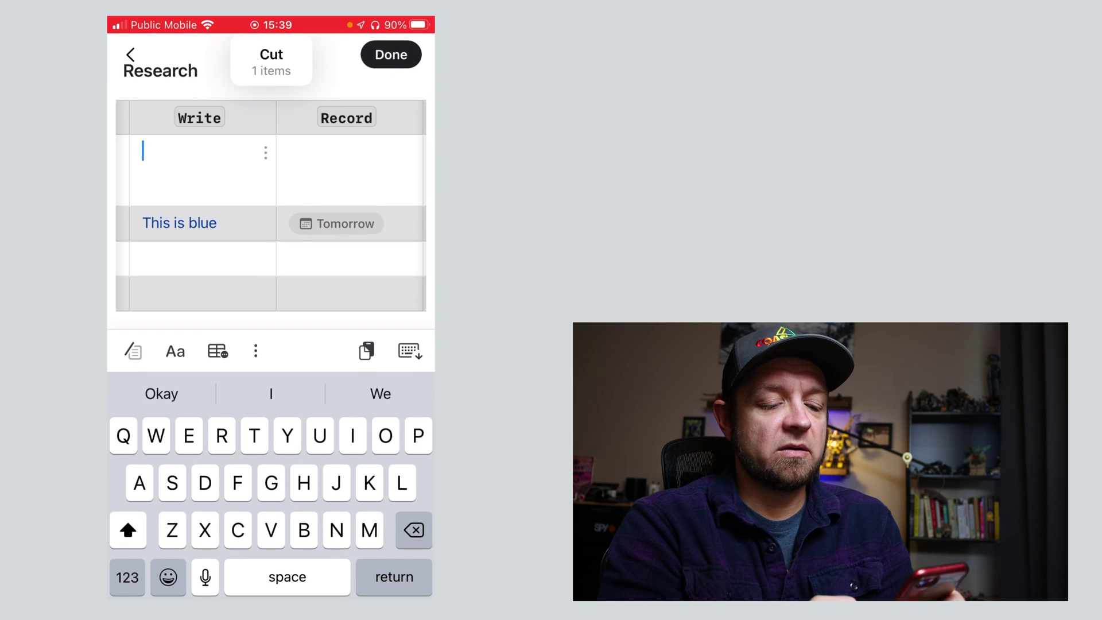
click(255, 350)
click(188, 436)
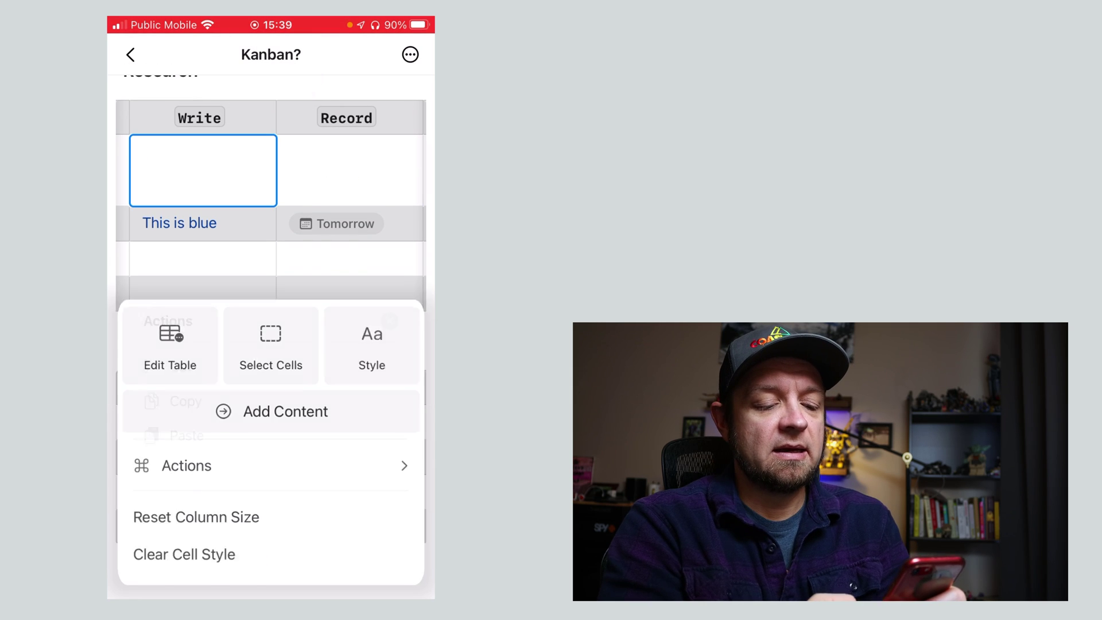
click(182, 560)
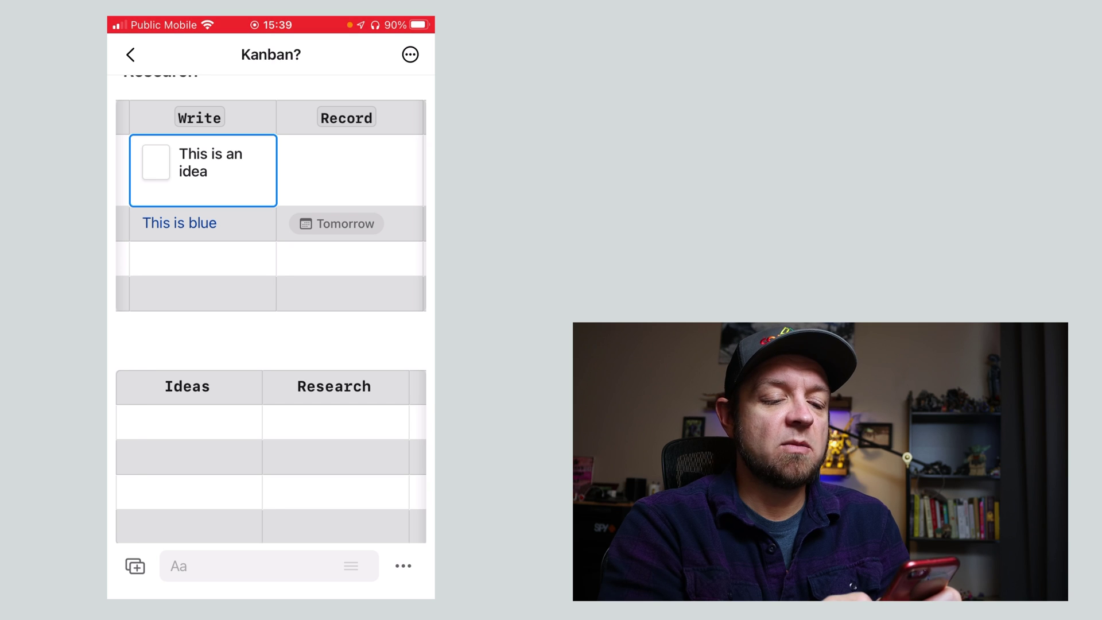
Delete the empty second table between the Research table and the Outline heading
click(271, 457)
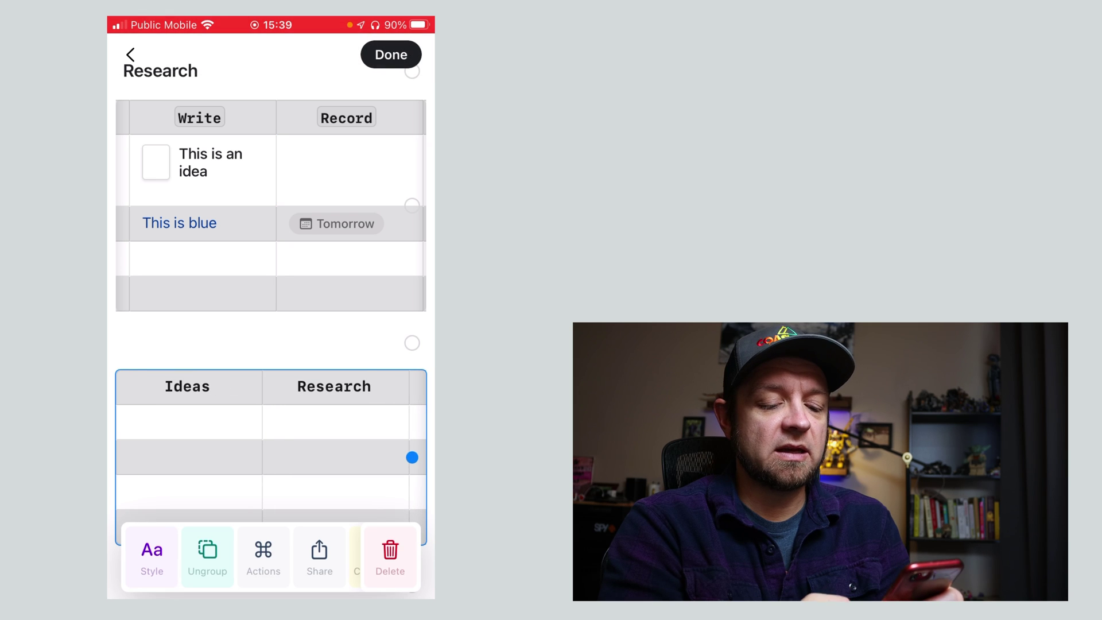
click(390, 555)
click(336, 352)
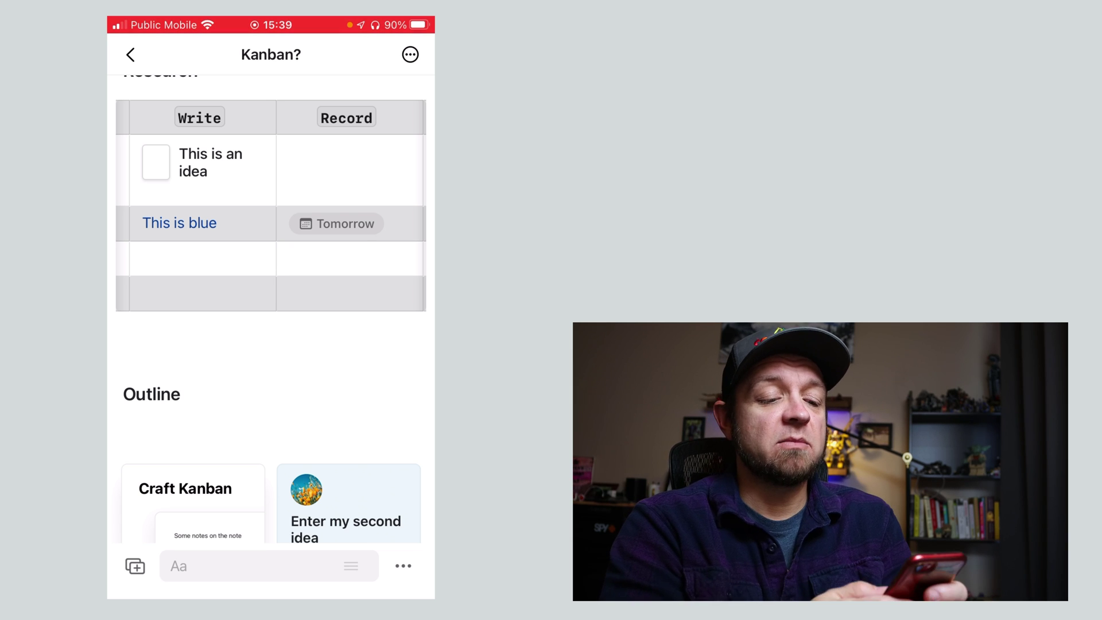
scroll(271, 310, up, 1)
scroll(271, 310, up, 3)
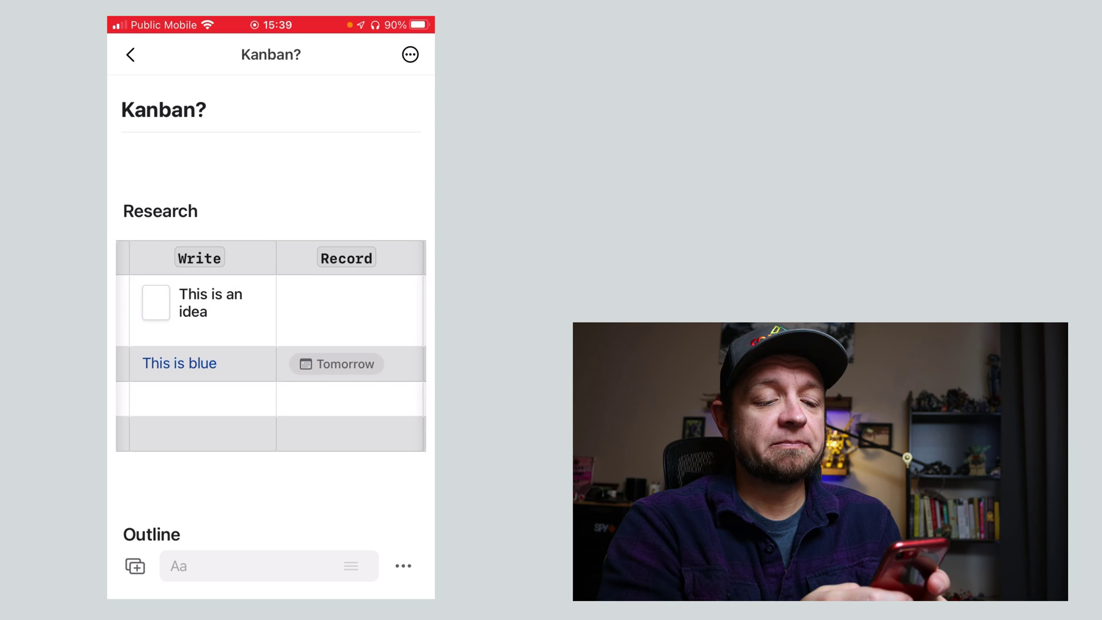
click(271, 373)
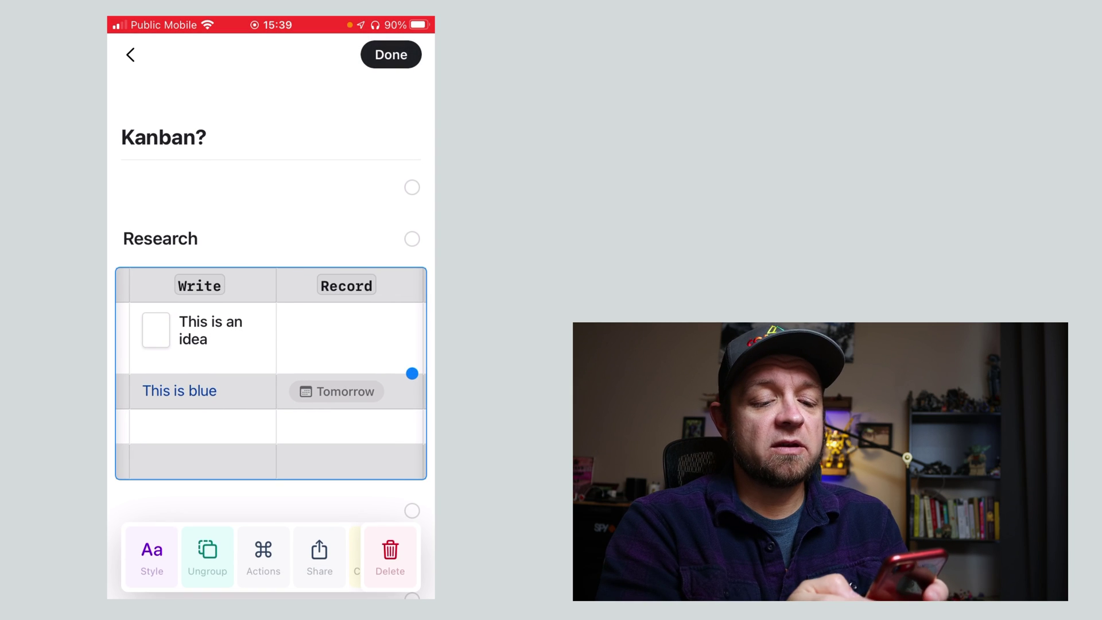
click(391, 55)
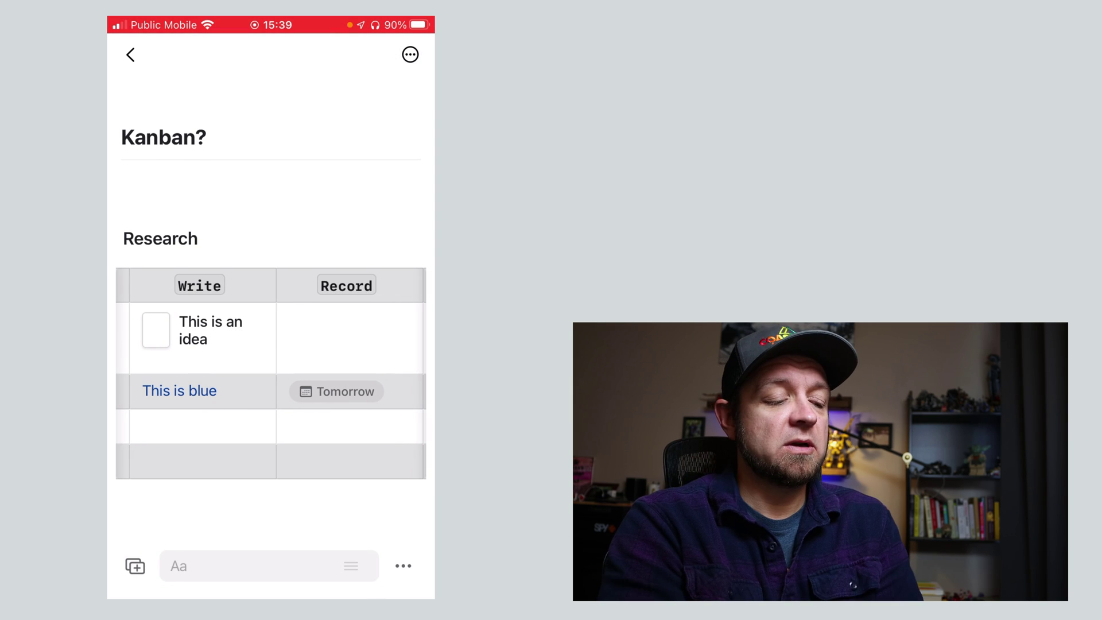